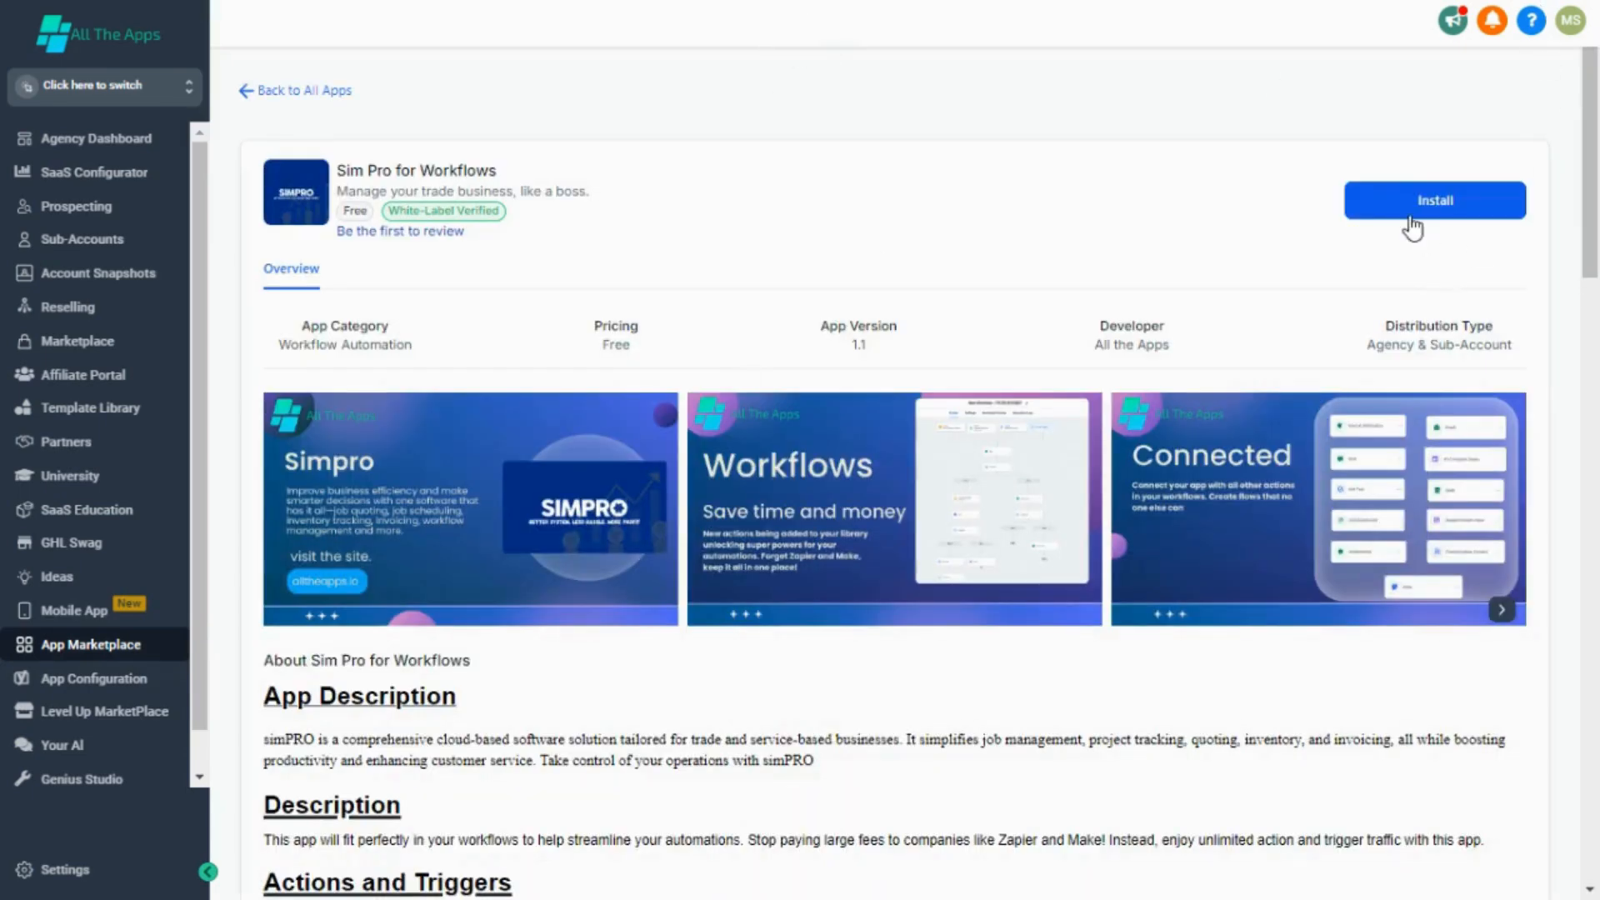
# Step: Install Sim Pro for Workflows on the test1 sub-account and allow the permissions it requests
pyautogui.click(1412, 212)
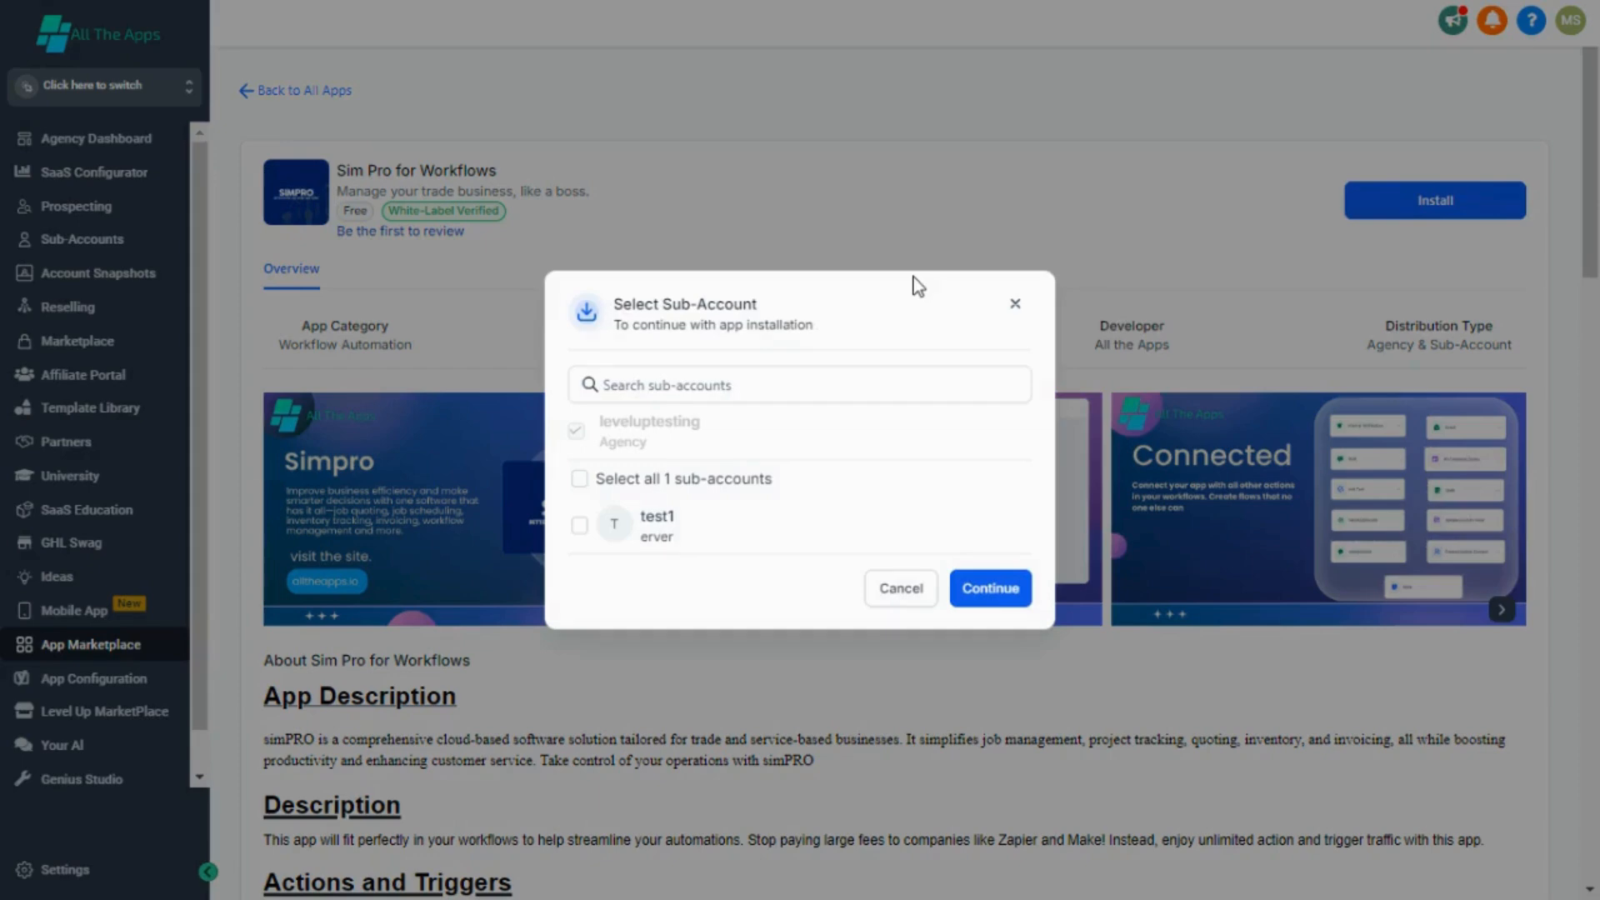
pyautogui.click(734, 542)
pyautogui.click(997, 592)
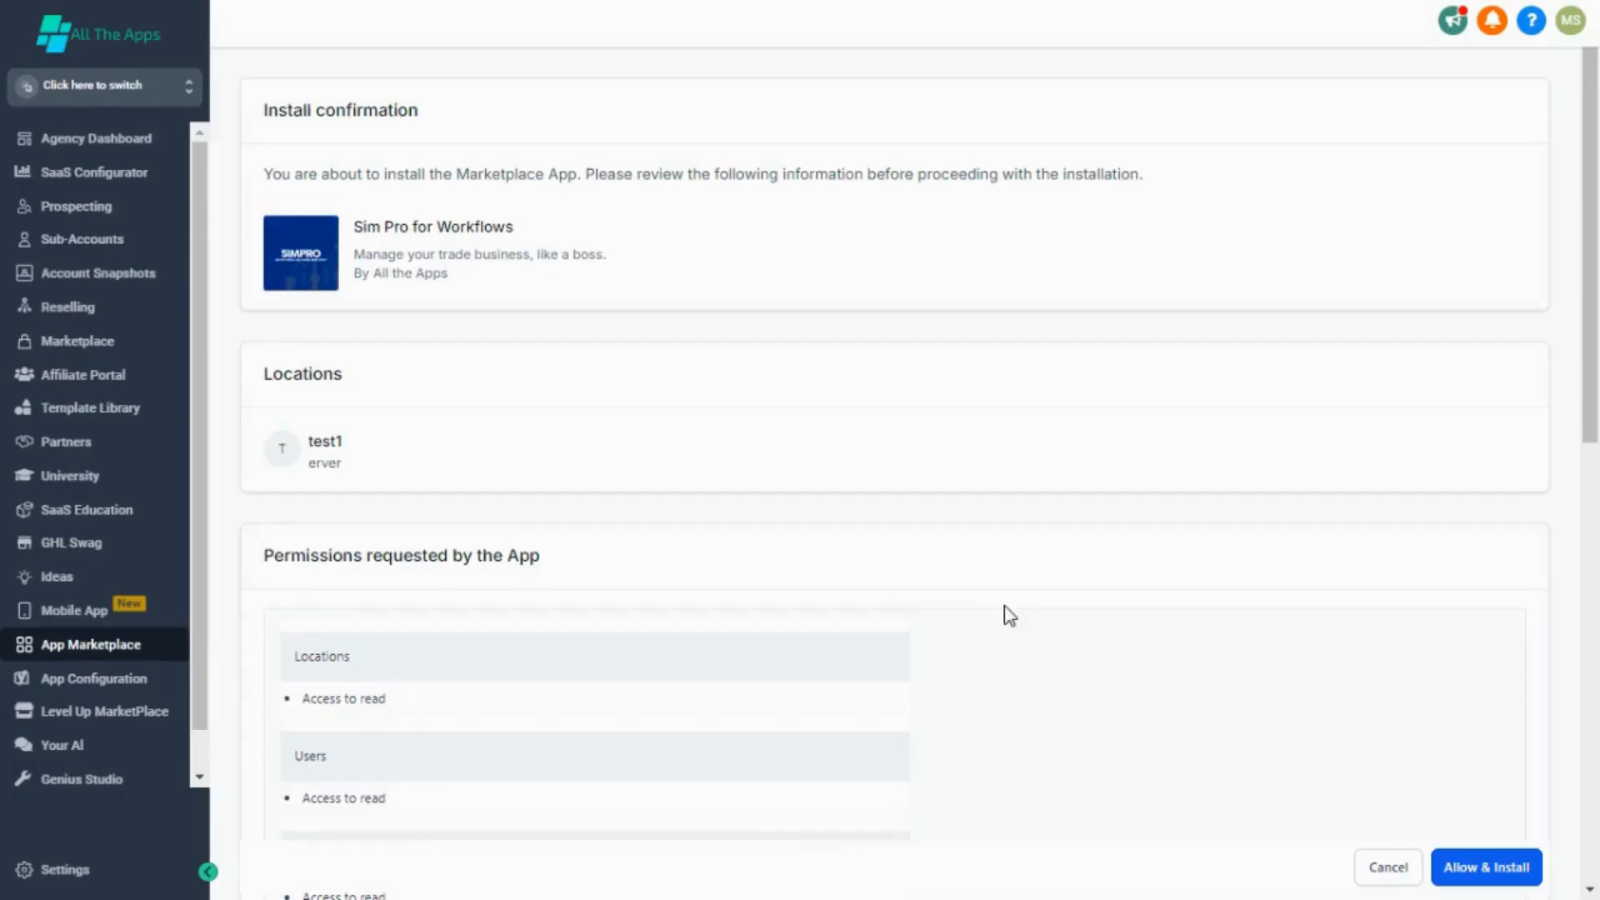
pyautogui.click(1465, 871)
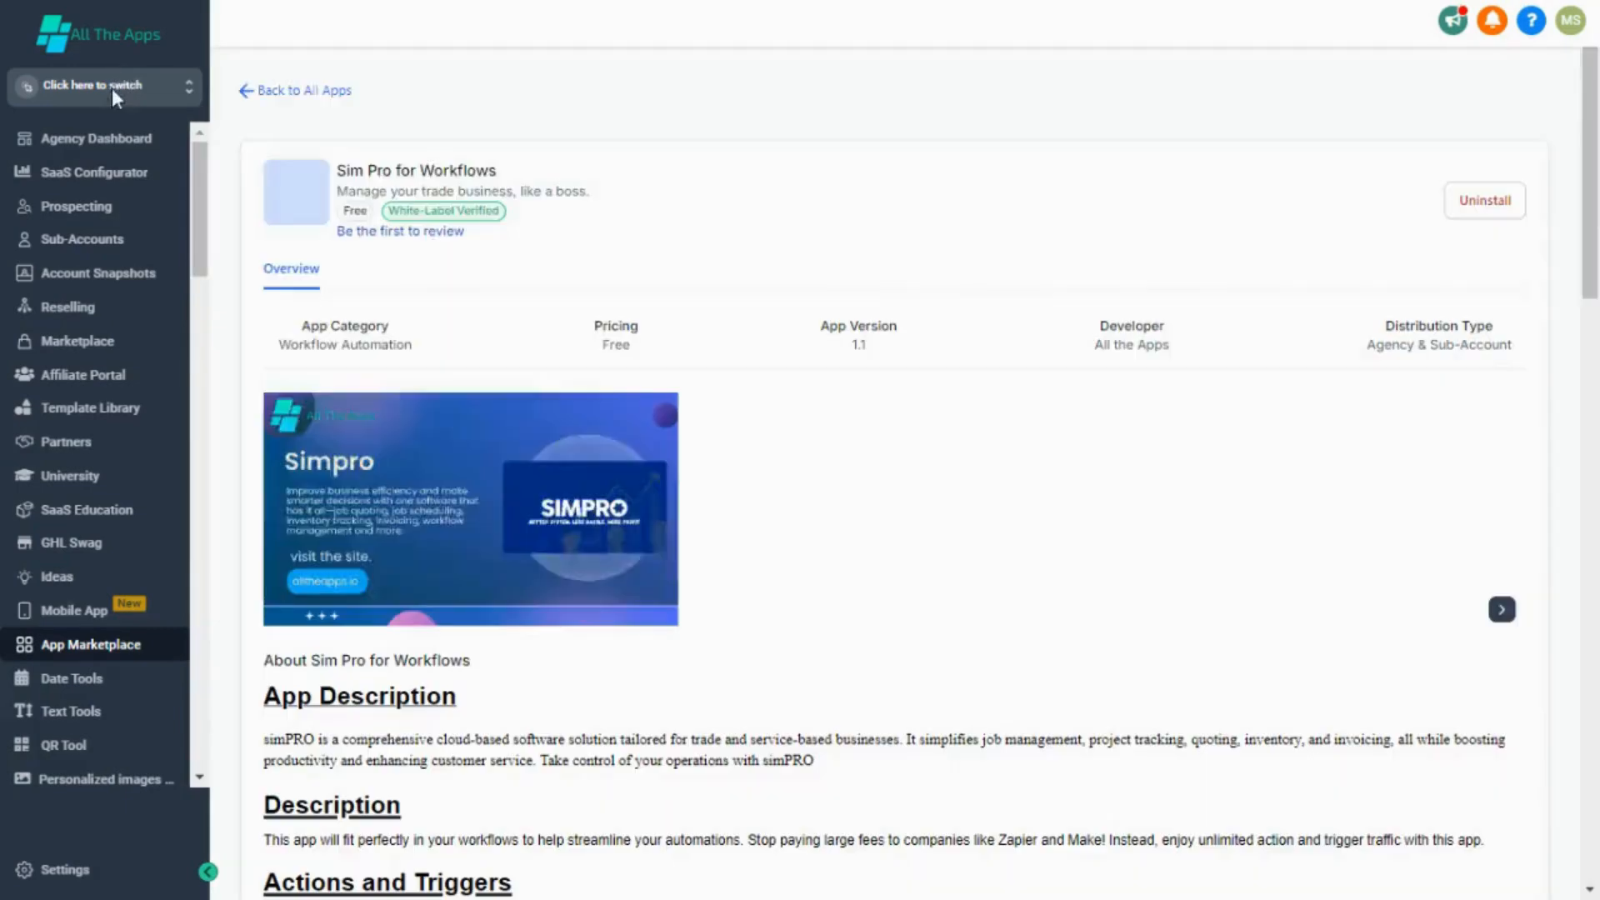
# Step: Switch to the test1 sub-account, search its installed apps for "sim", and open the Sim Pro for Workflows app
pyautogui.click(112, 88)
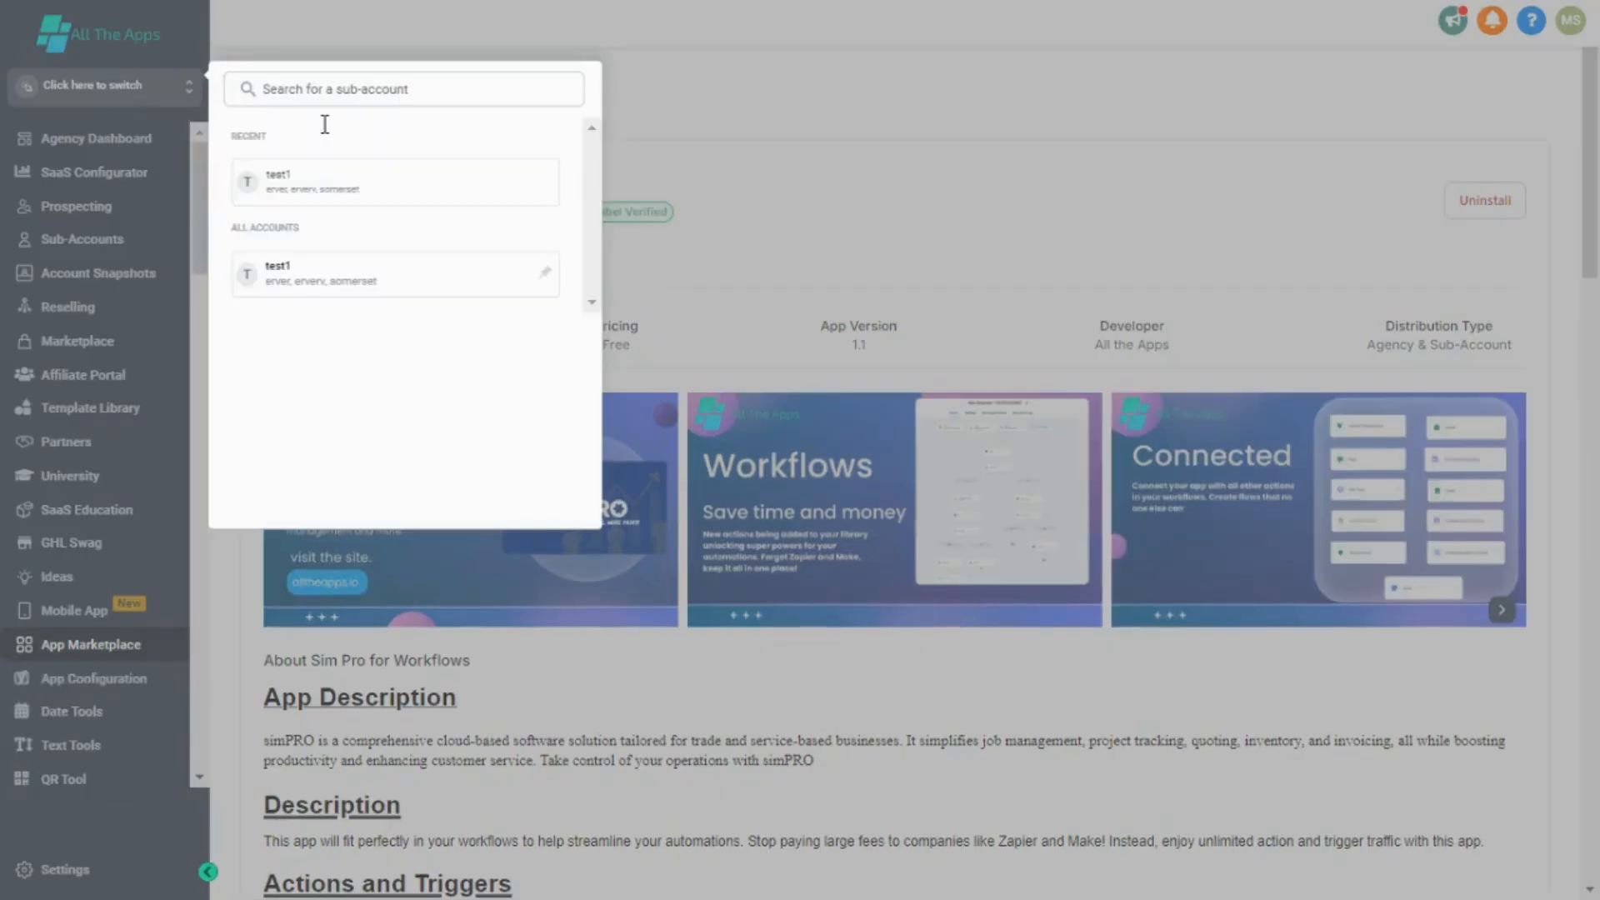
pyautogui.click(324, 171)
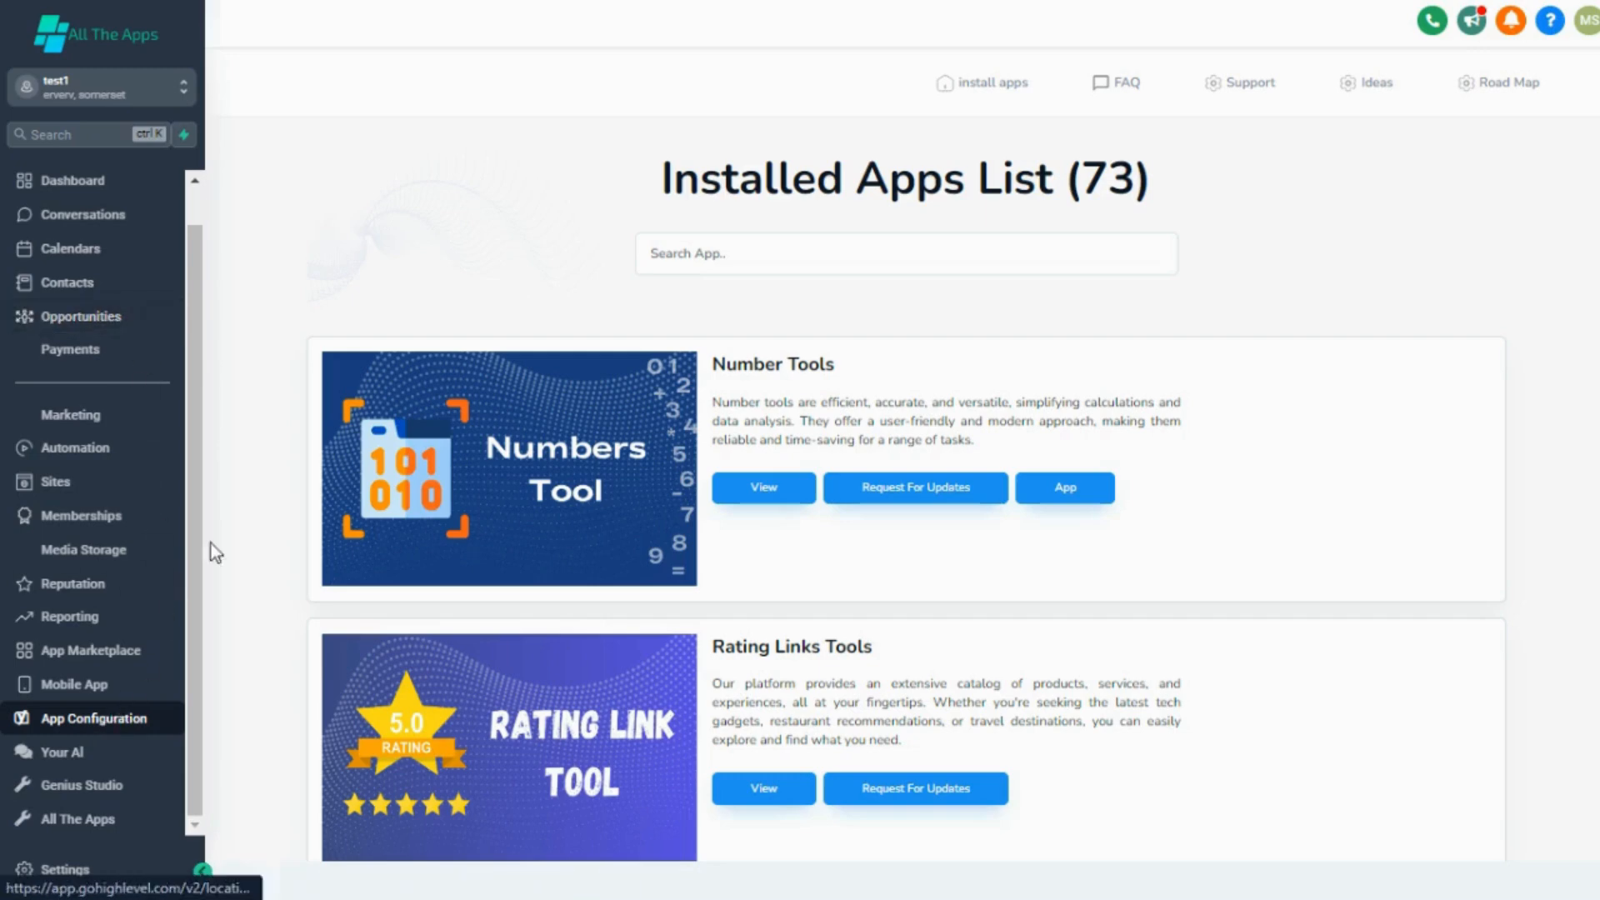
pyautogui.click(648, 253)
pyautogui.write('sim')
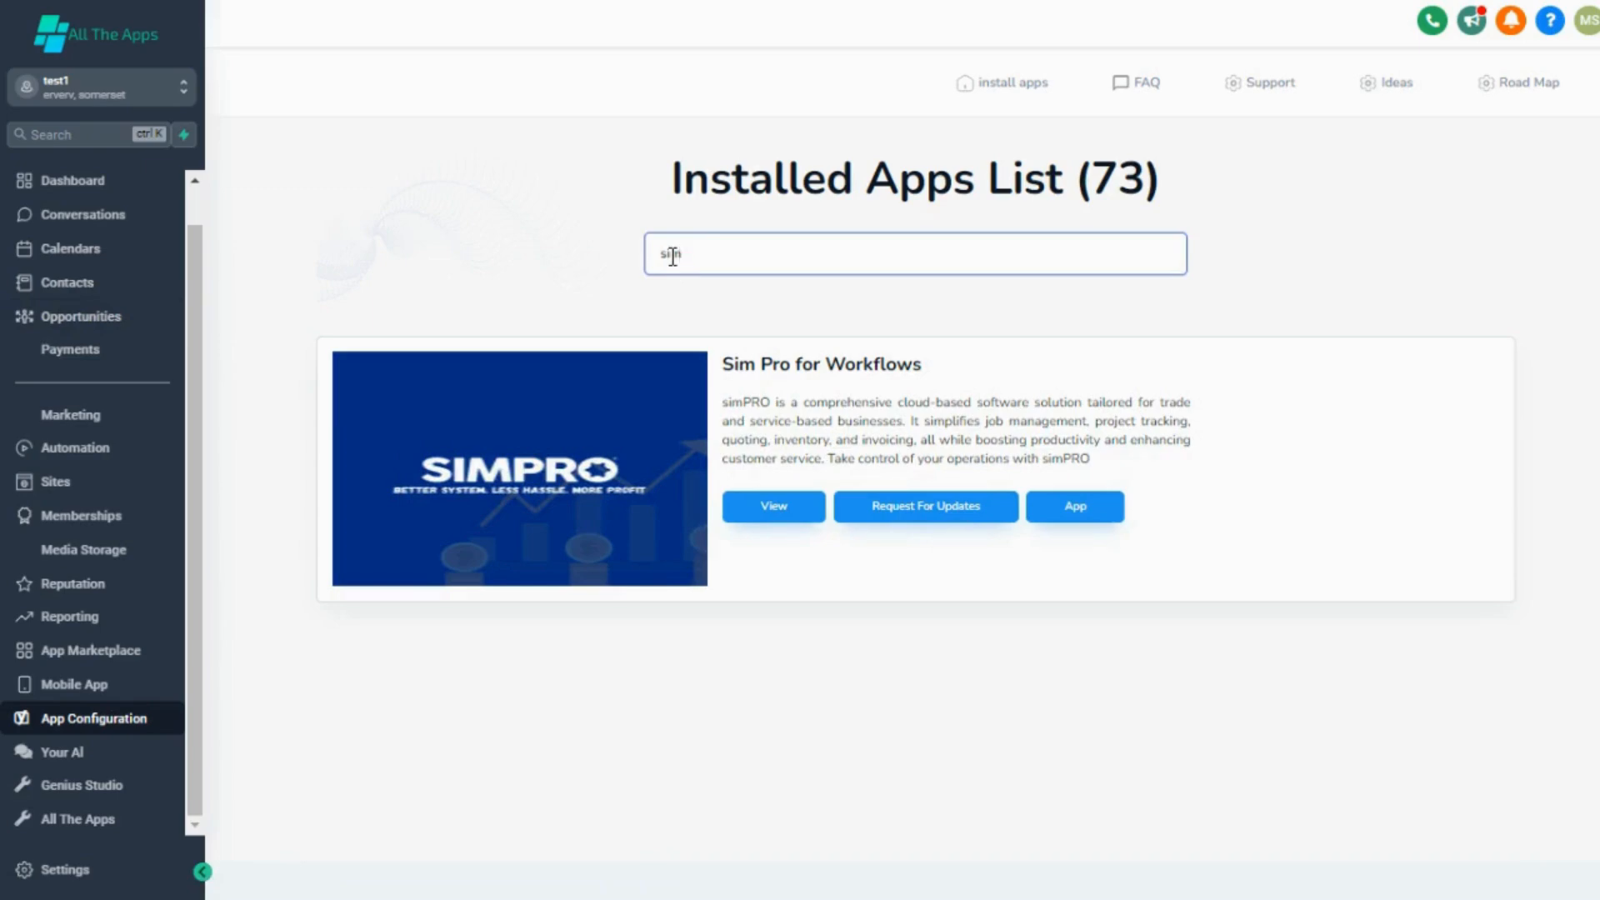
pyautogui.click(1075, 508)
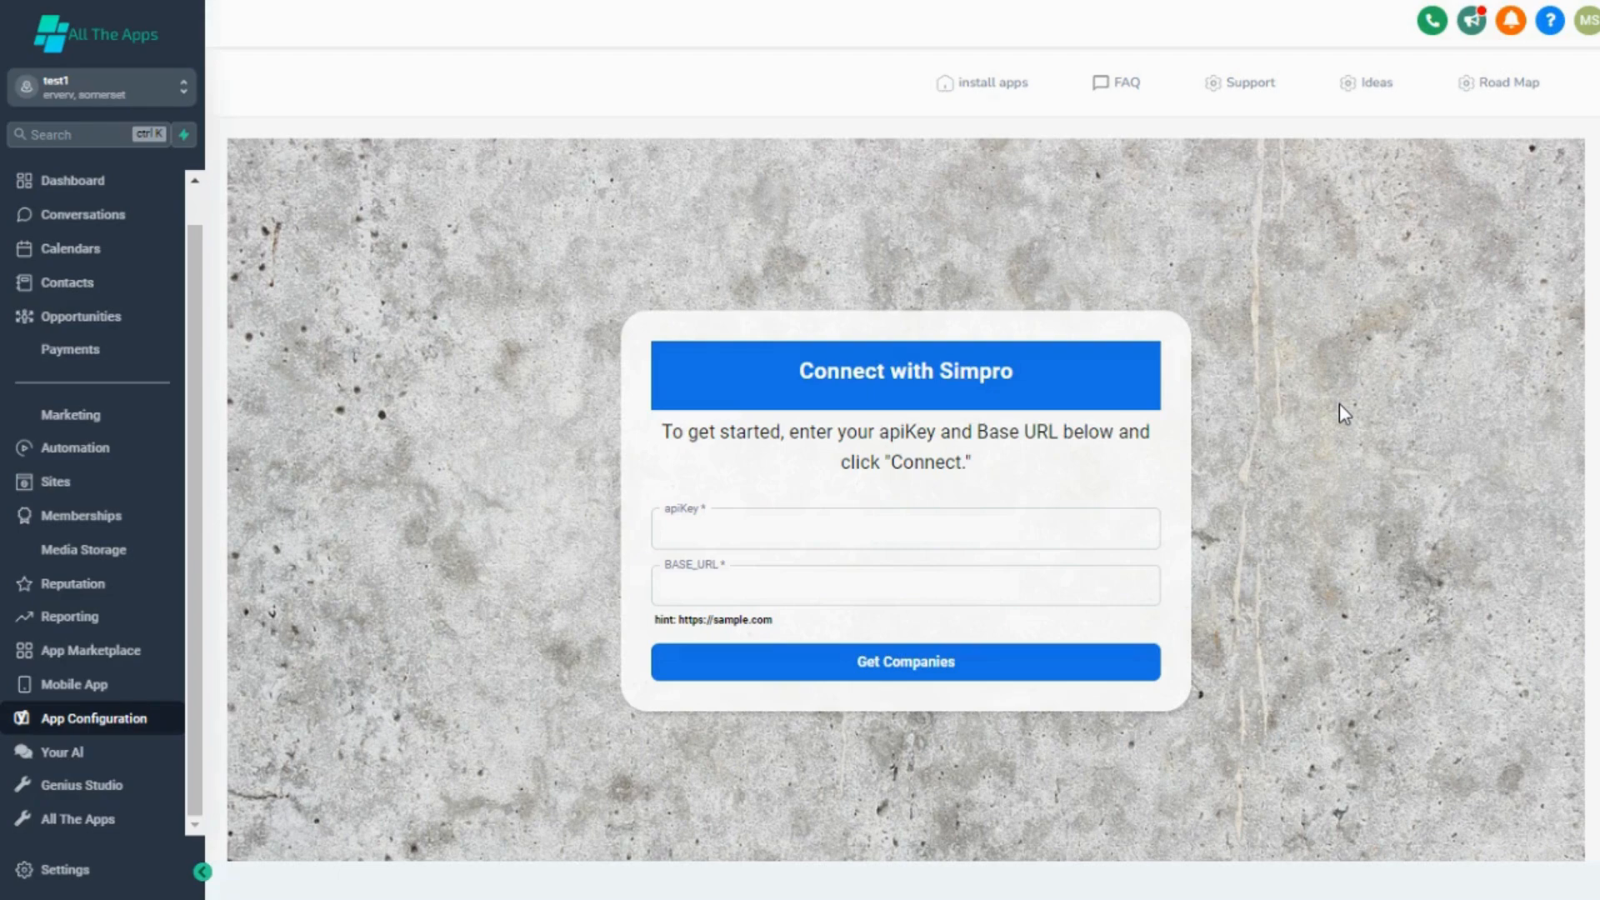
# Step: Retrieve the Simpro companies, choose Smart Flow Services, and connect the account
pyautogui.click(956, 683)
pyautogui.click(953, 674)
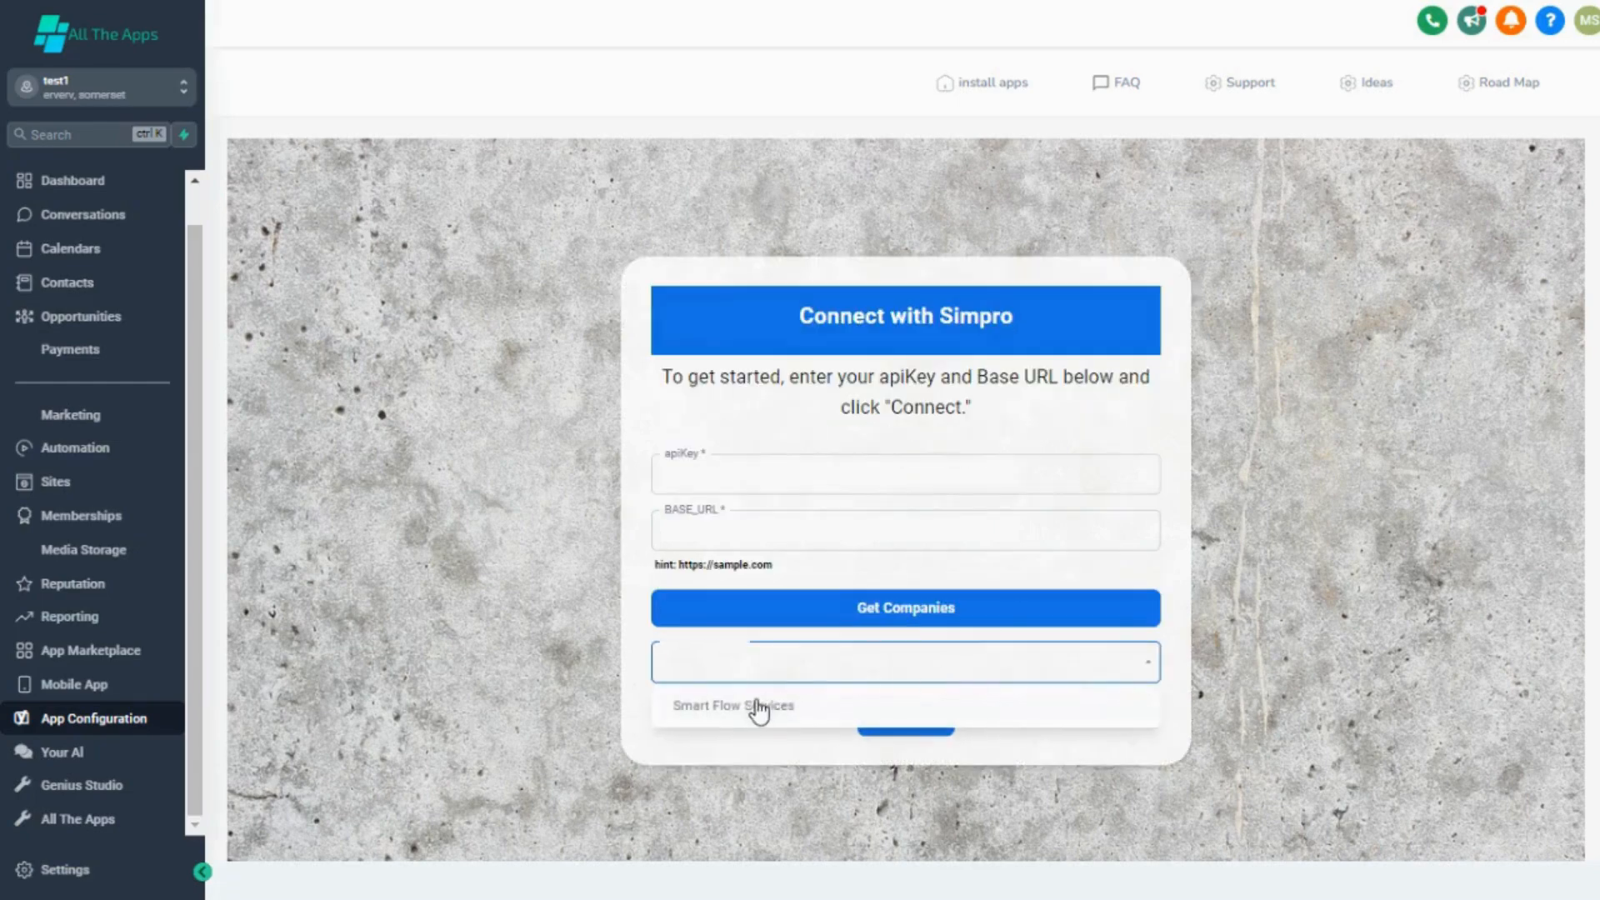
pyautogui.click(758, 706)
pyautogui.click(921, 721)
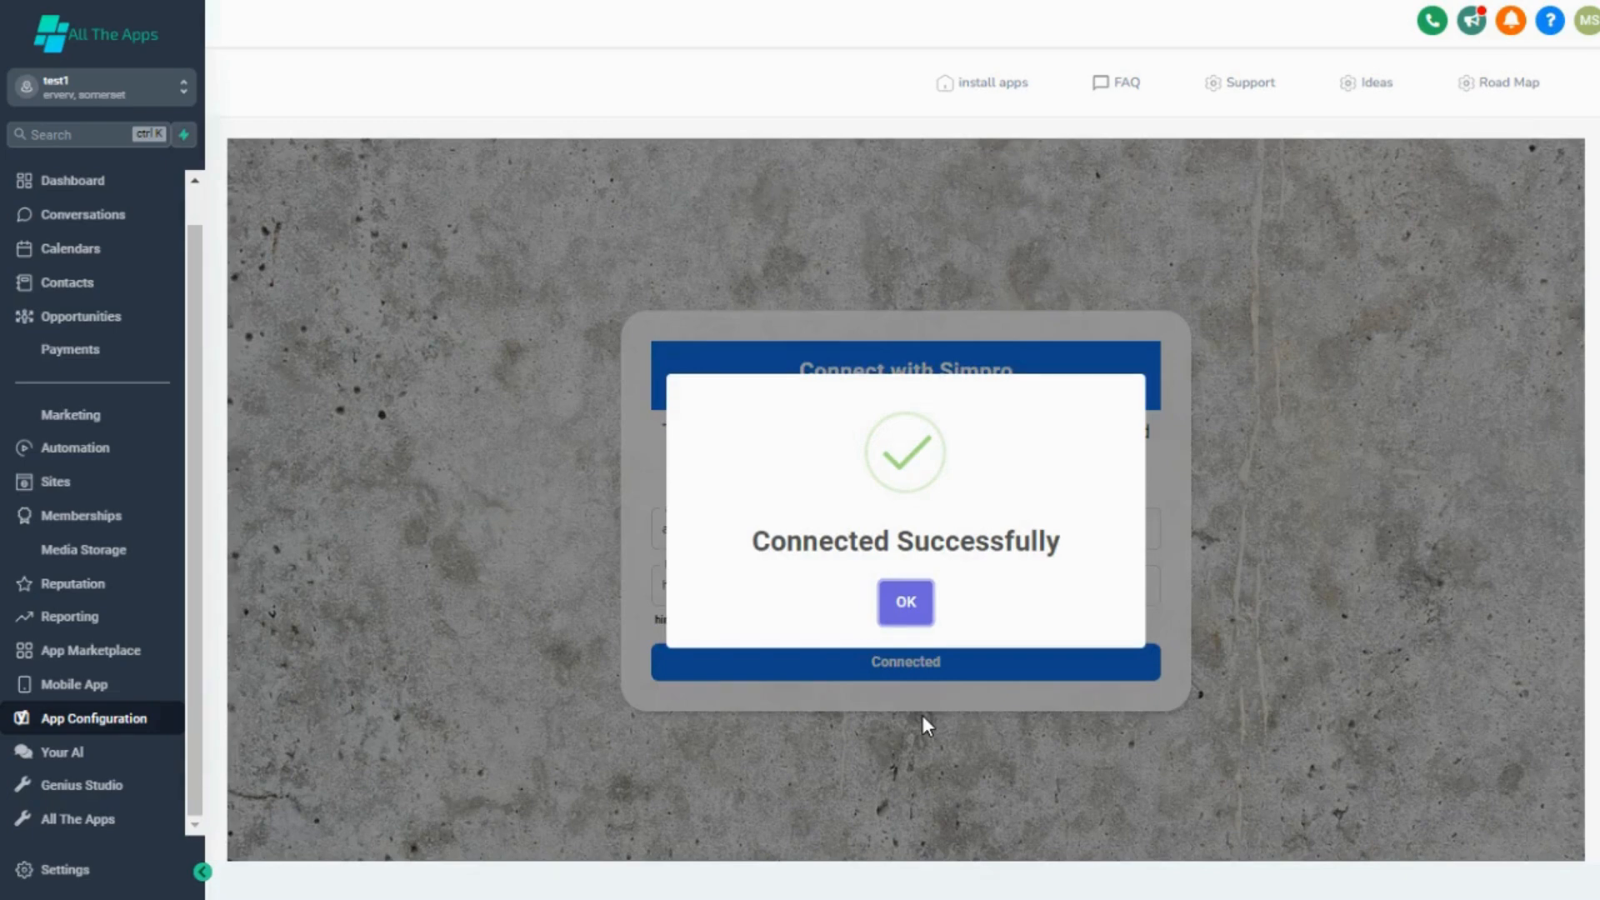
# Step: Create a new automation workflow from scratch
pyautogui.click(111, 465)
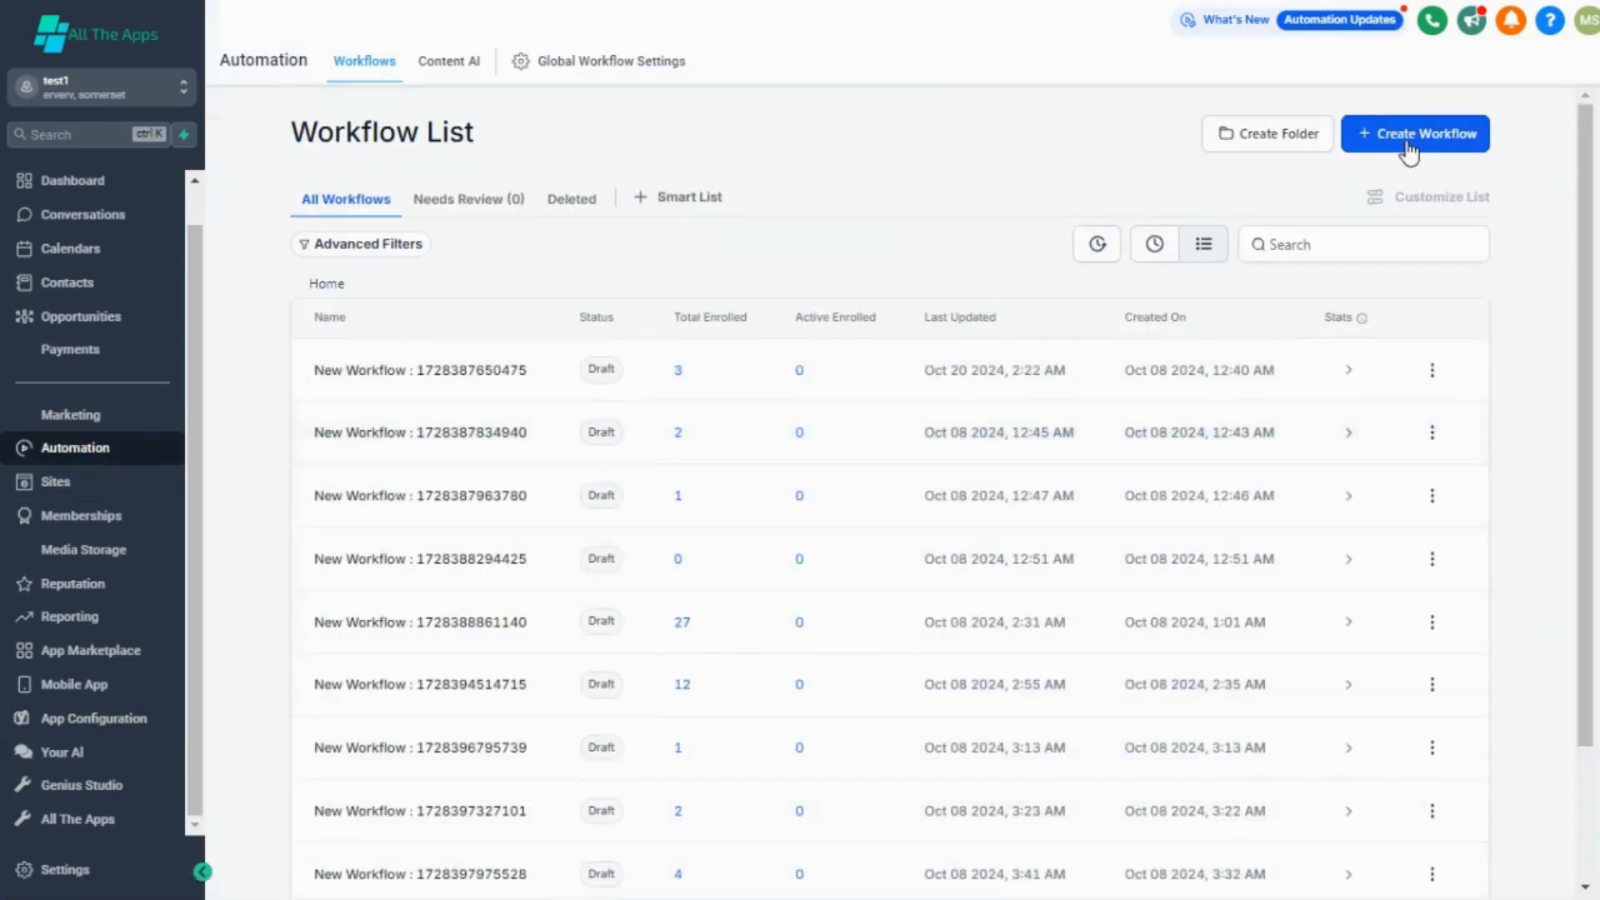
pyautogui.click(1408, 148)
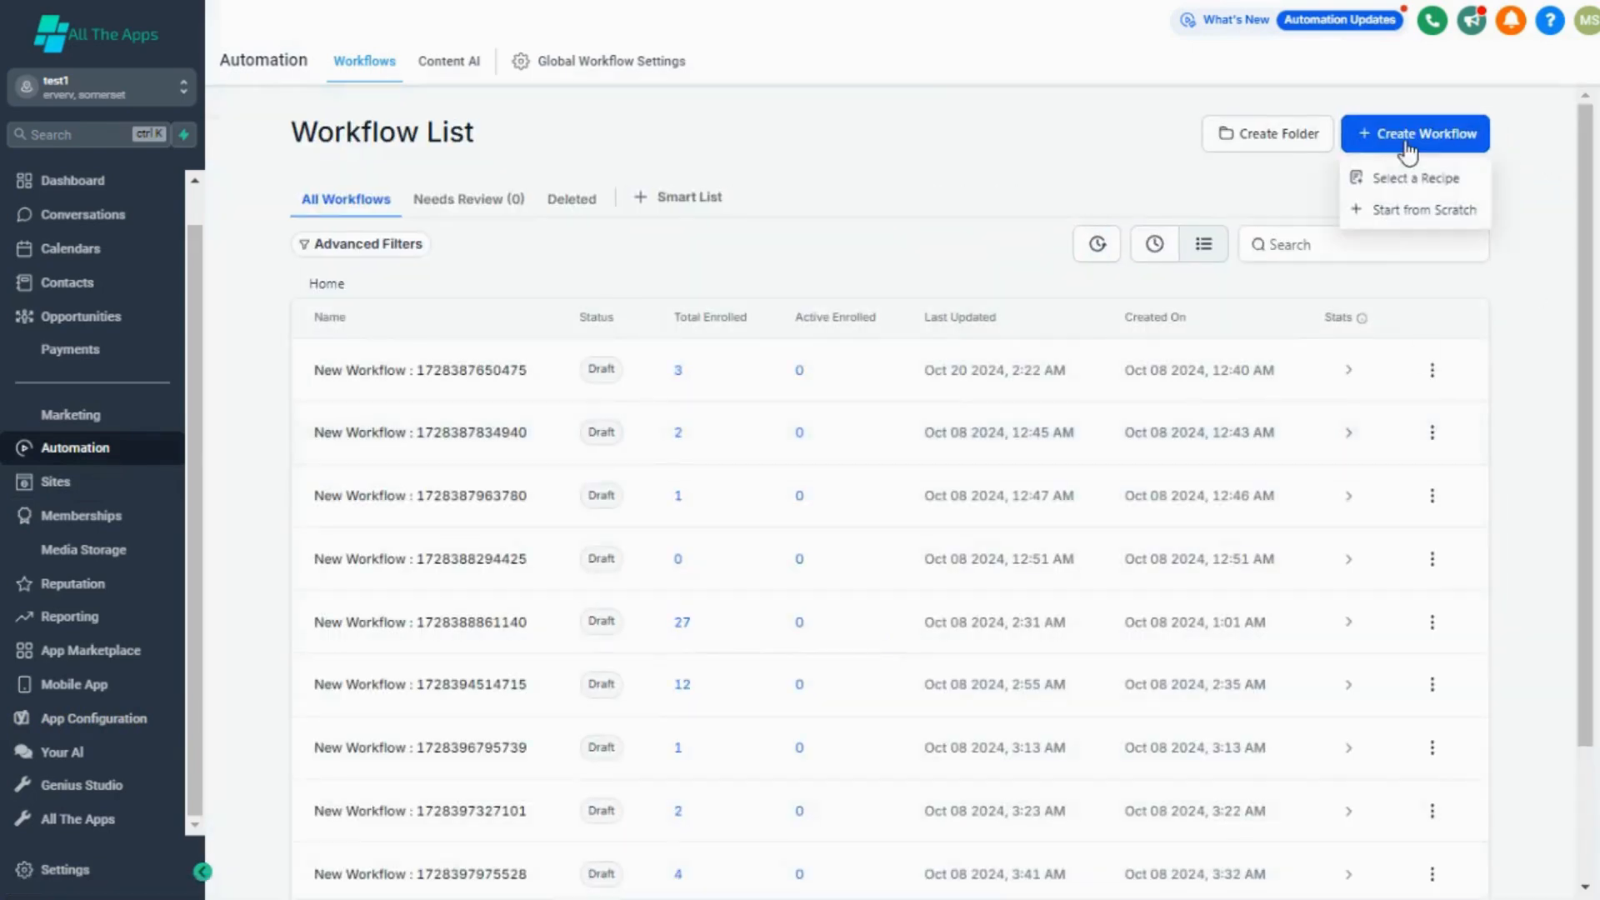
pyautogui.click(1413, 215)
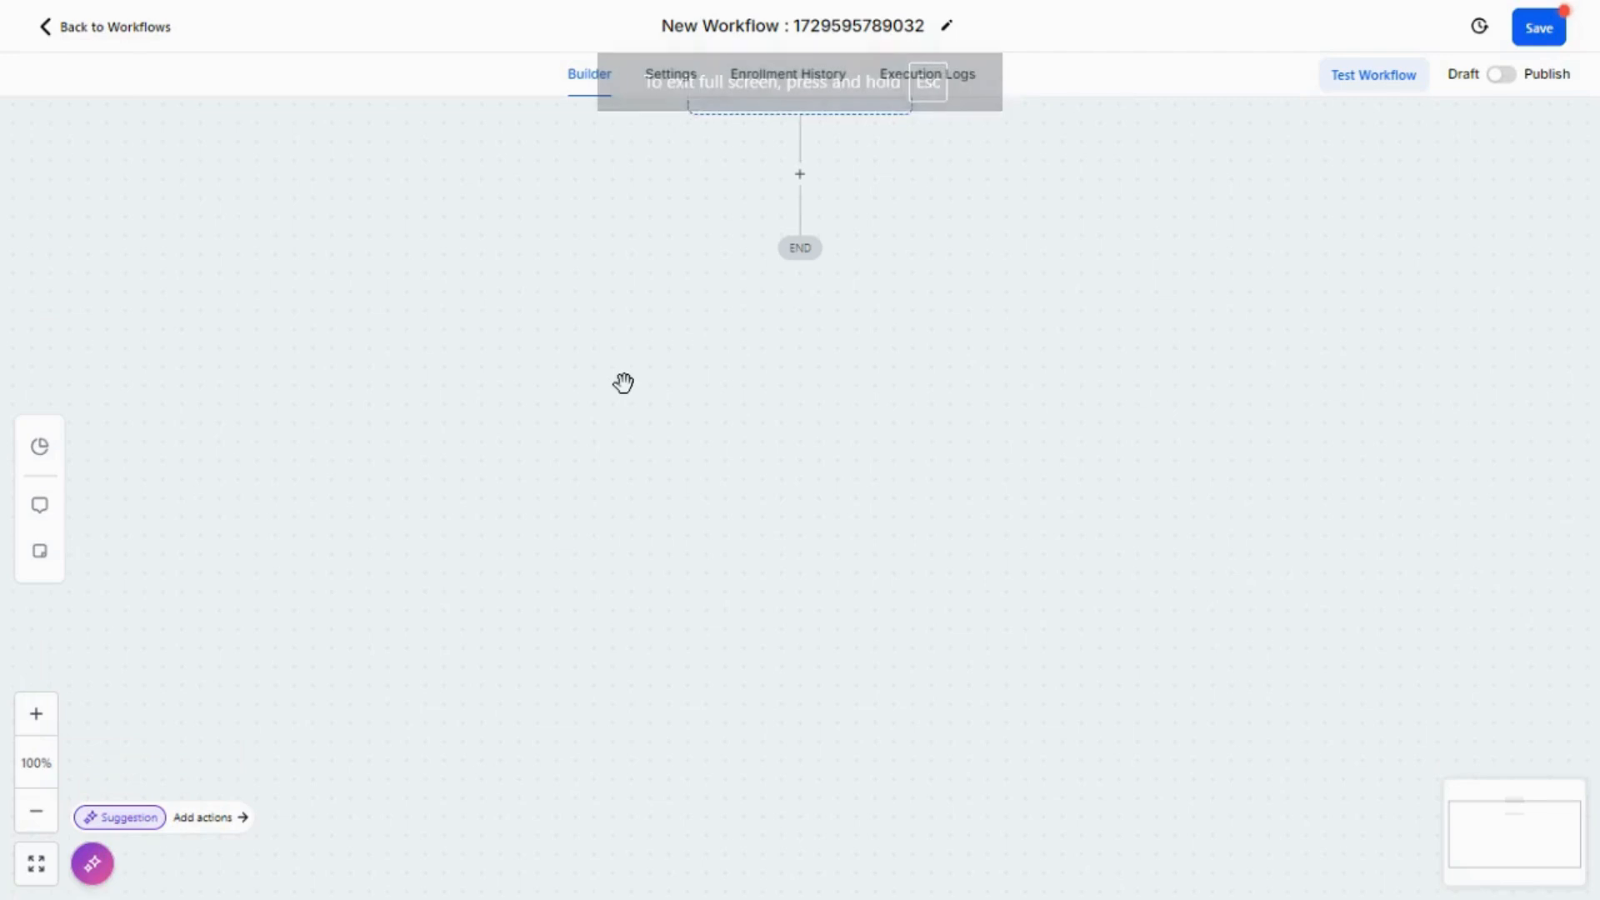
# Step: Start adding an action to the empty workflow and find "sim" in the list of available actions
pyautogui.click(795, 175)
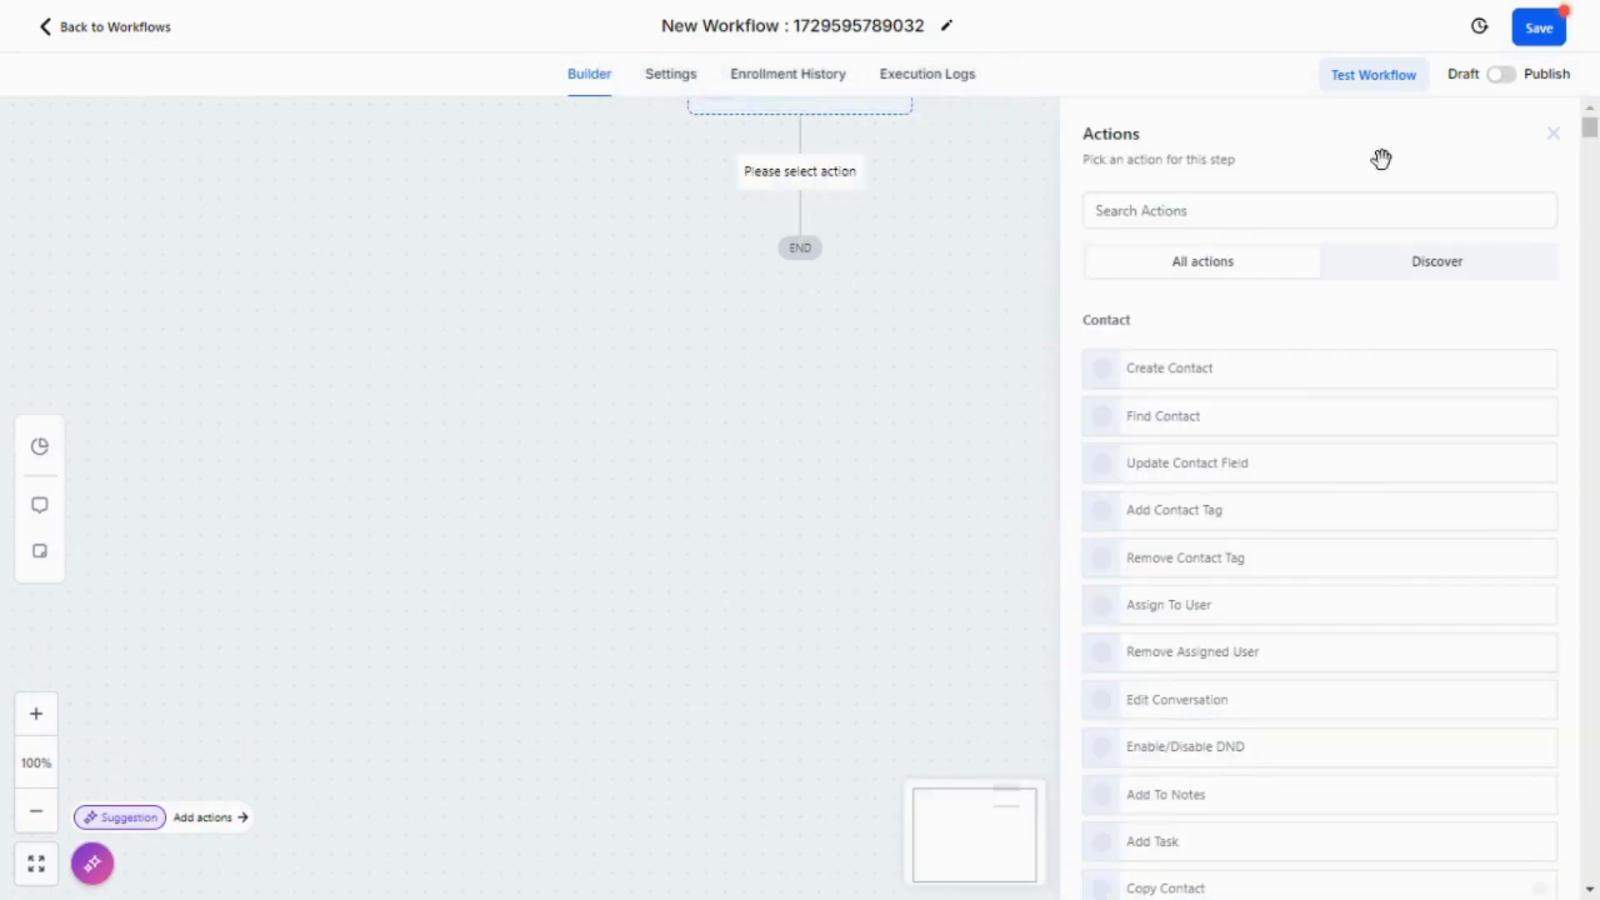
pyautogui.hotkey('ctrl', 'f')
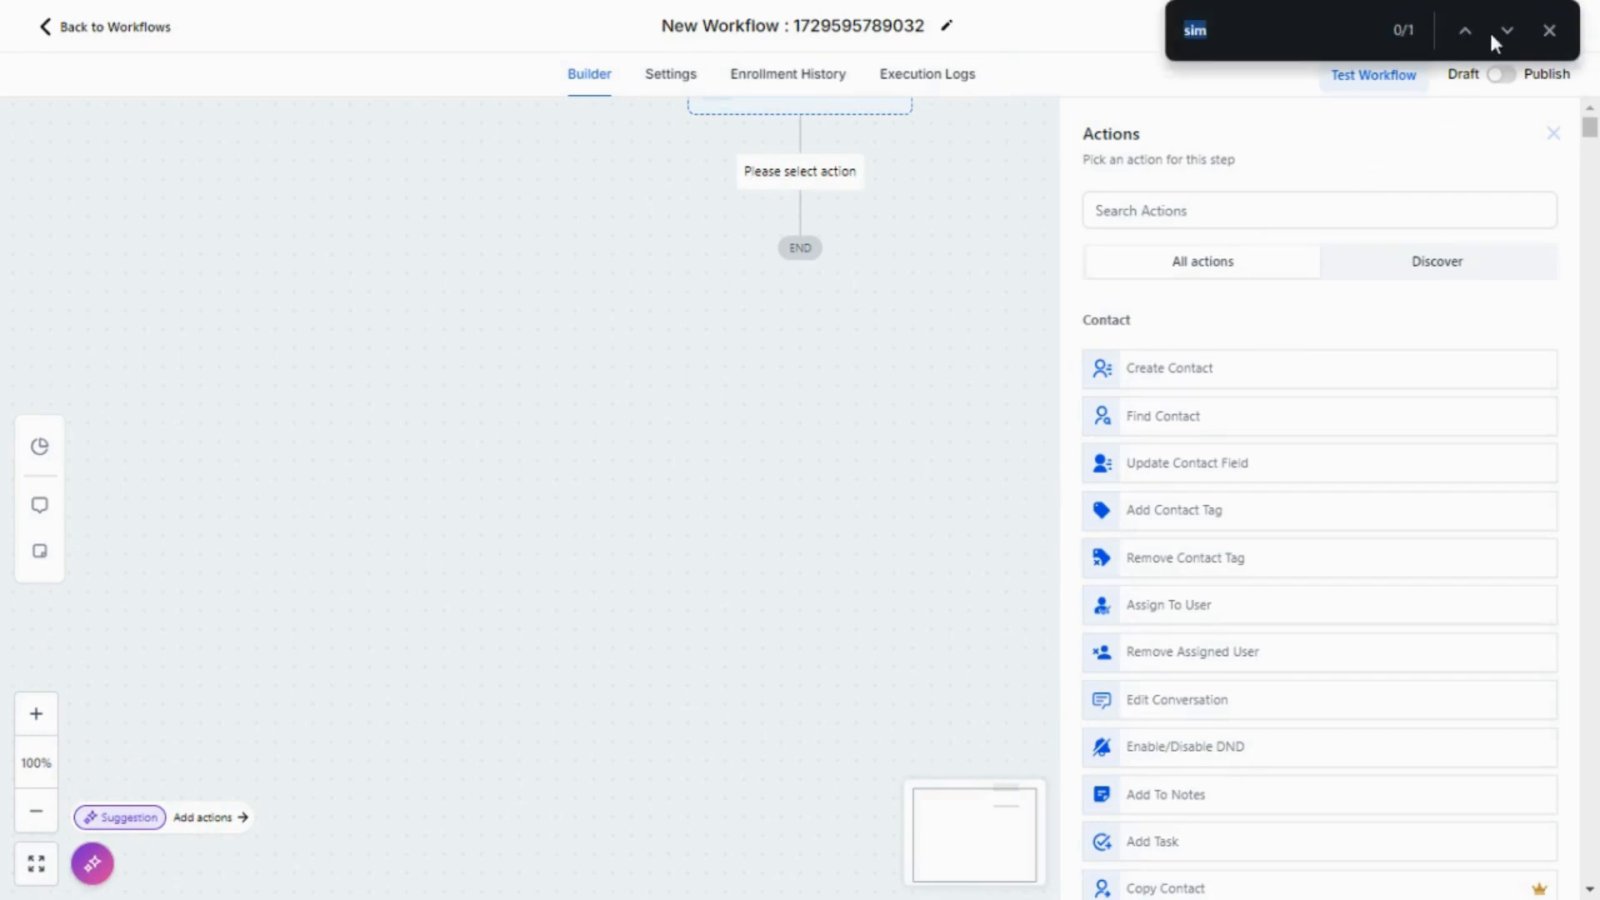
pyautogui.click(1505, 31)
# Step: Examine the actions offered in the Sim Pro For Workflows group, from quotes and jobs to customers and contacts
pyautogui.scroll(-5, 1362, 481)
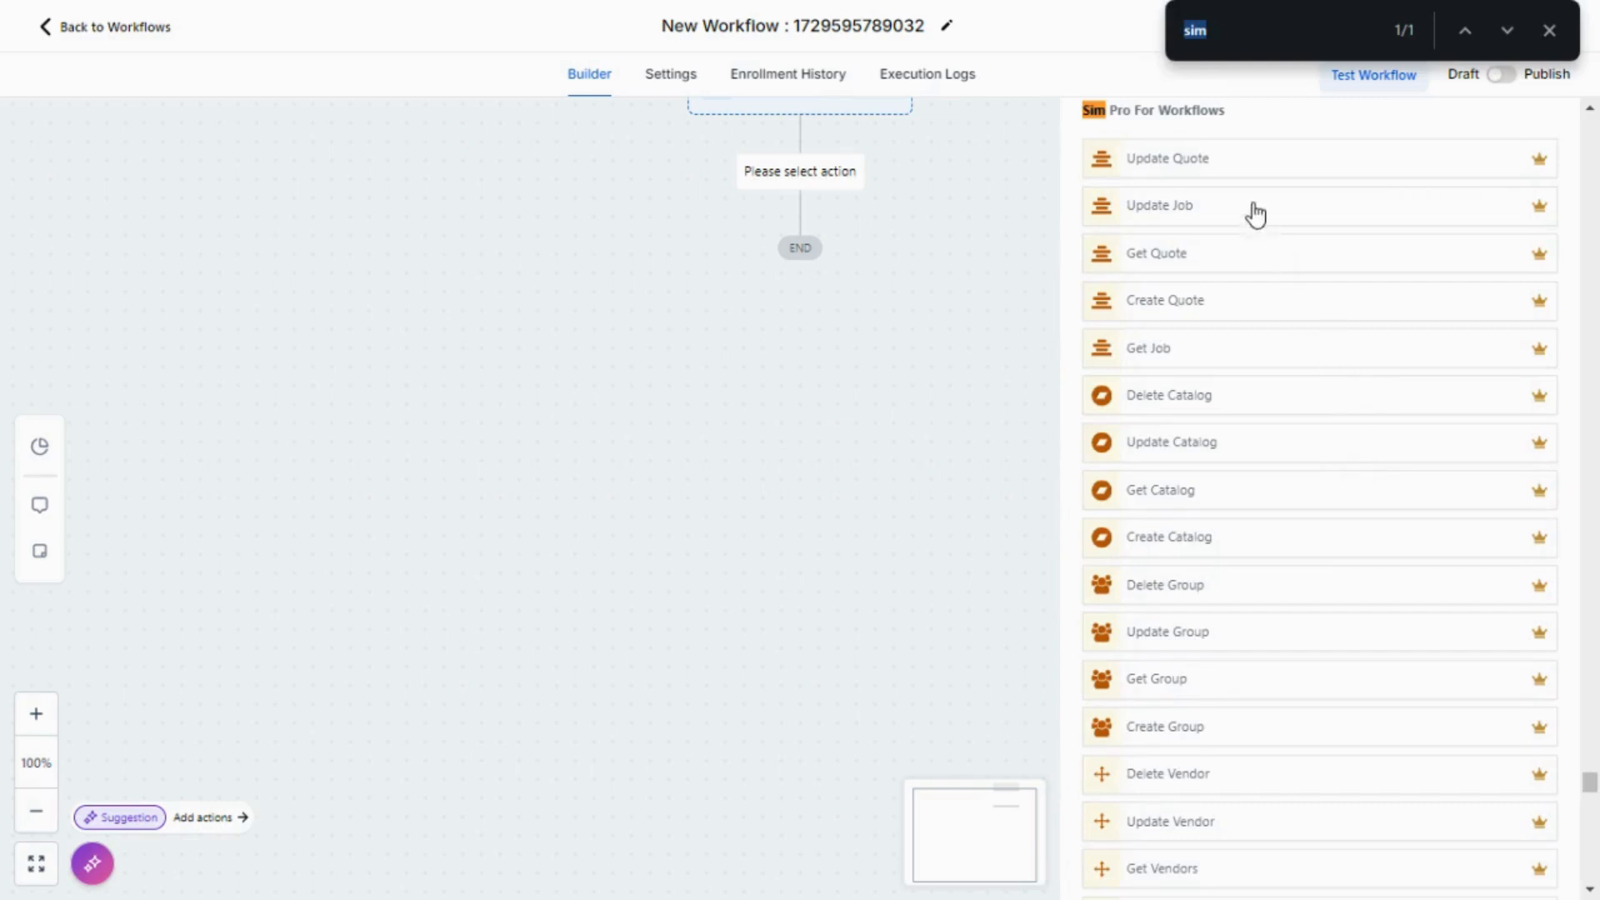
pyautogui.scroll(-10, 1264, 358)
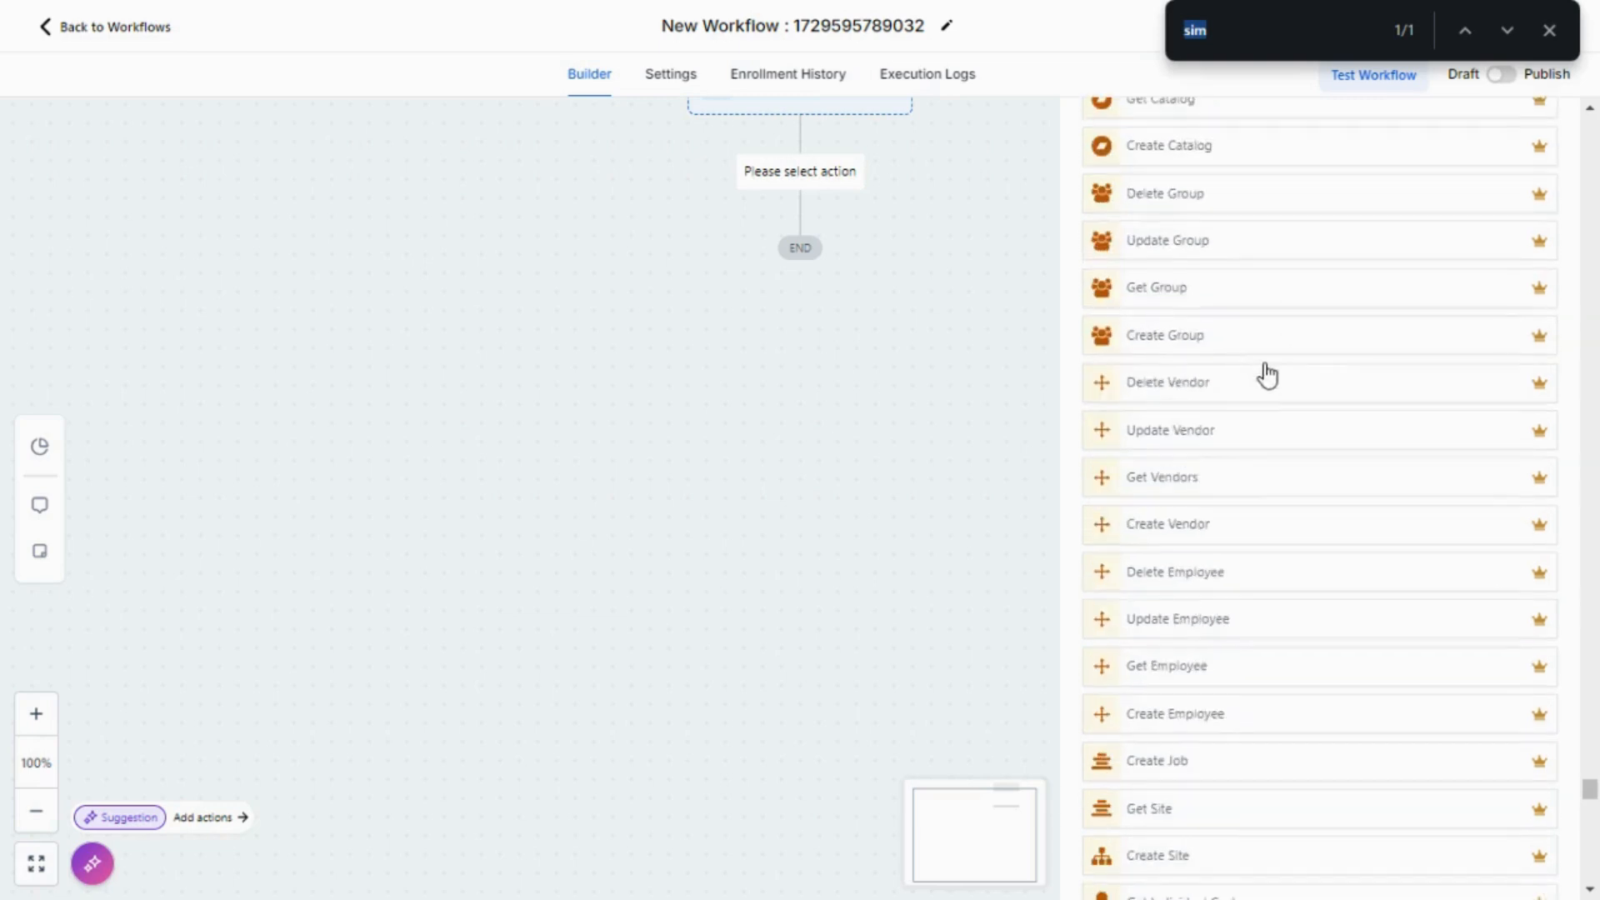
pyautogui.scroll(-5, 1266, 375)
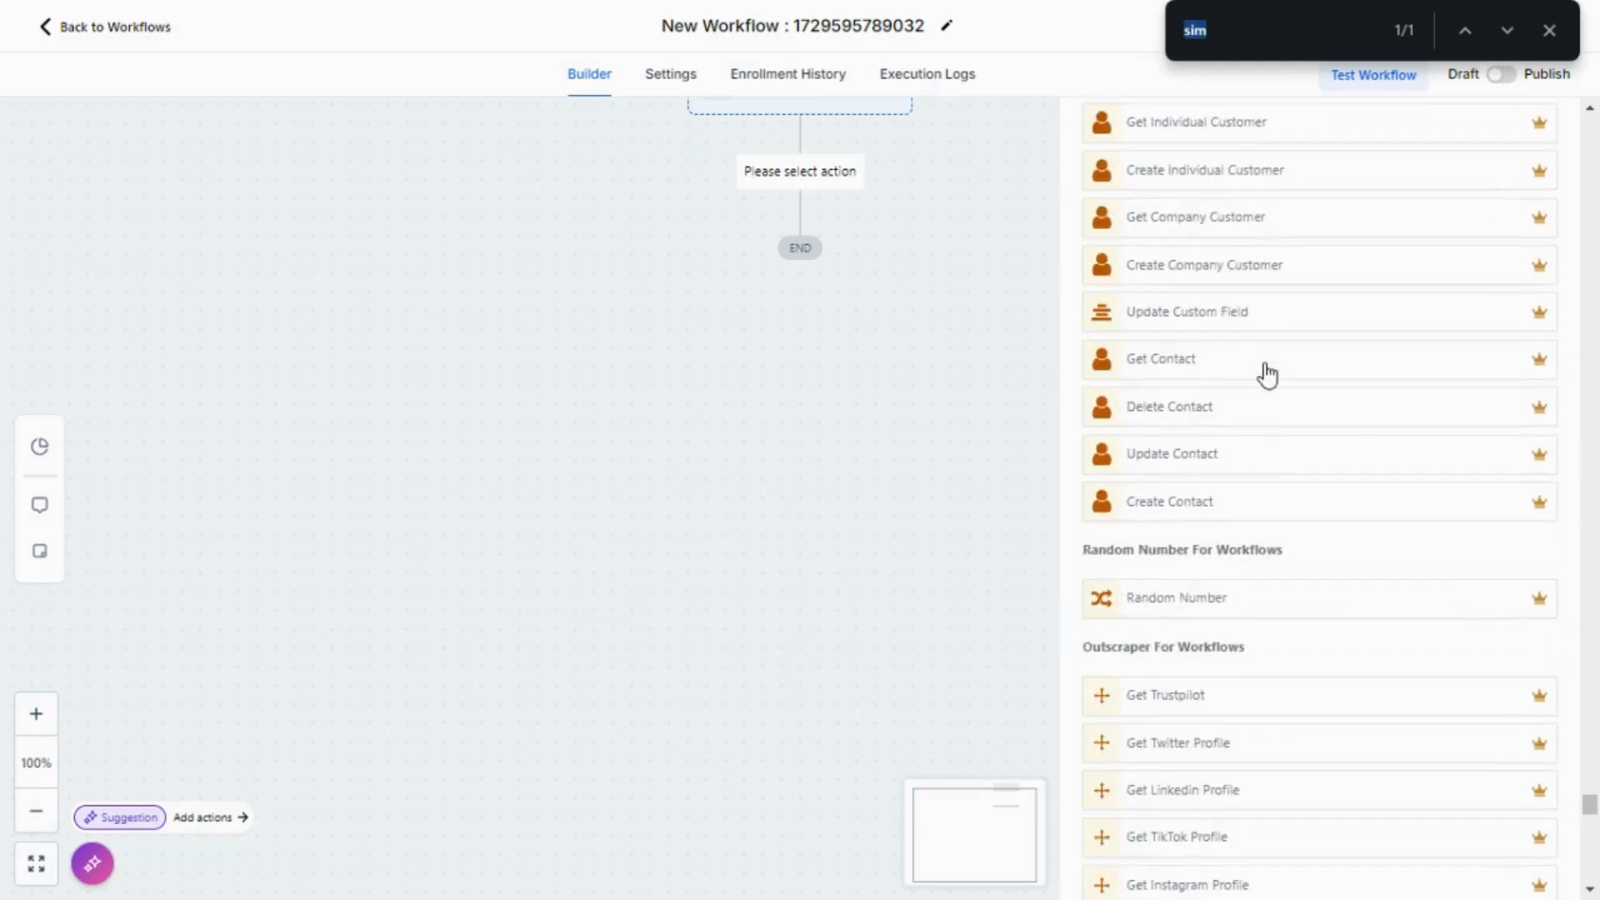
pyautogui.scroll(5, 1267, 375)
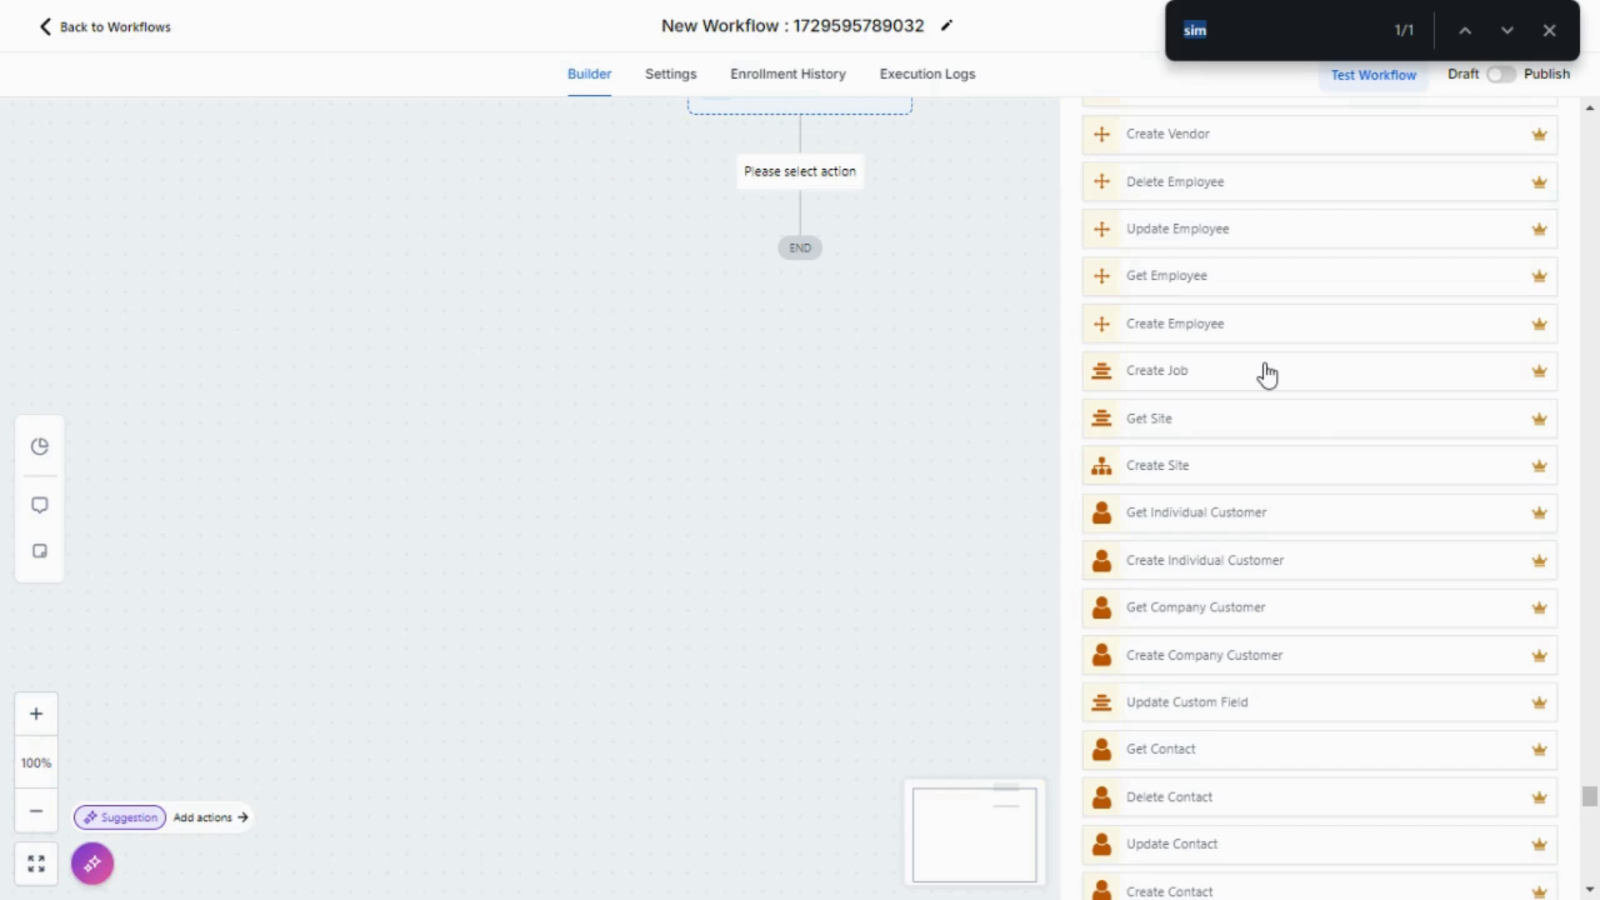
pyautogui.moveTo(1589, 798)
pyautogui.mouseDown()
pyautogui.moveTo(1595, 776)
pyautogui.moveTo(1589, 794)
pyautogui.mouseUp()
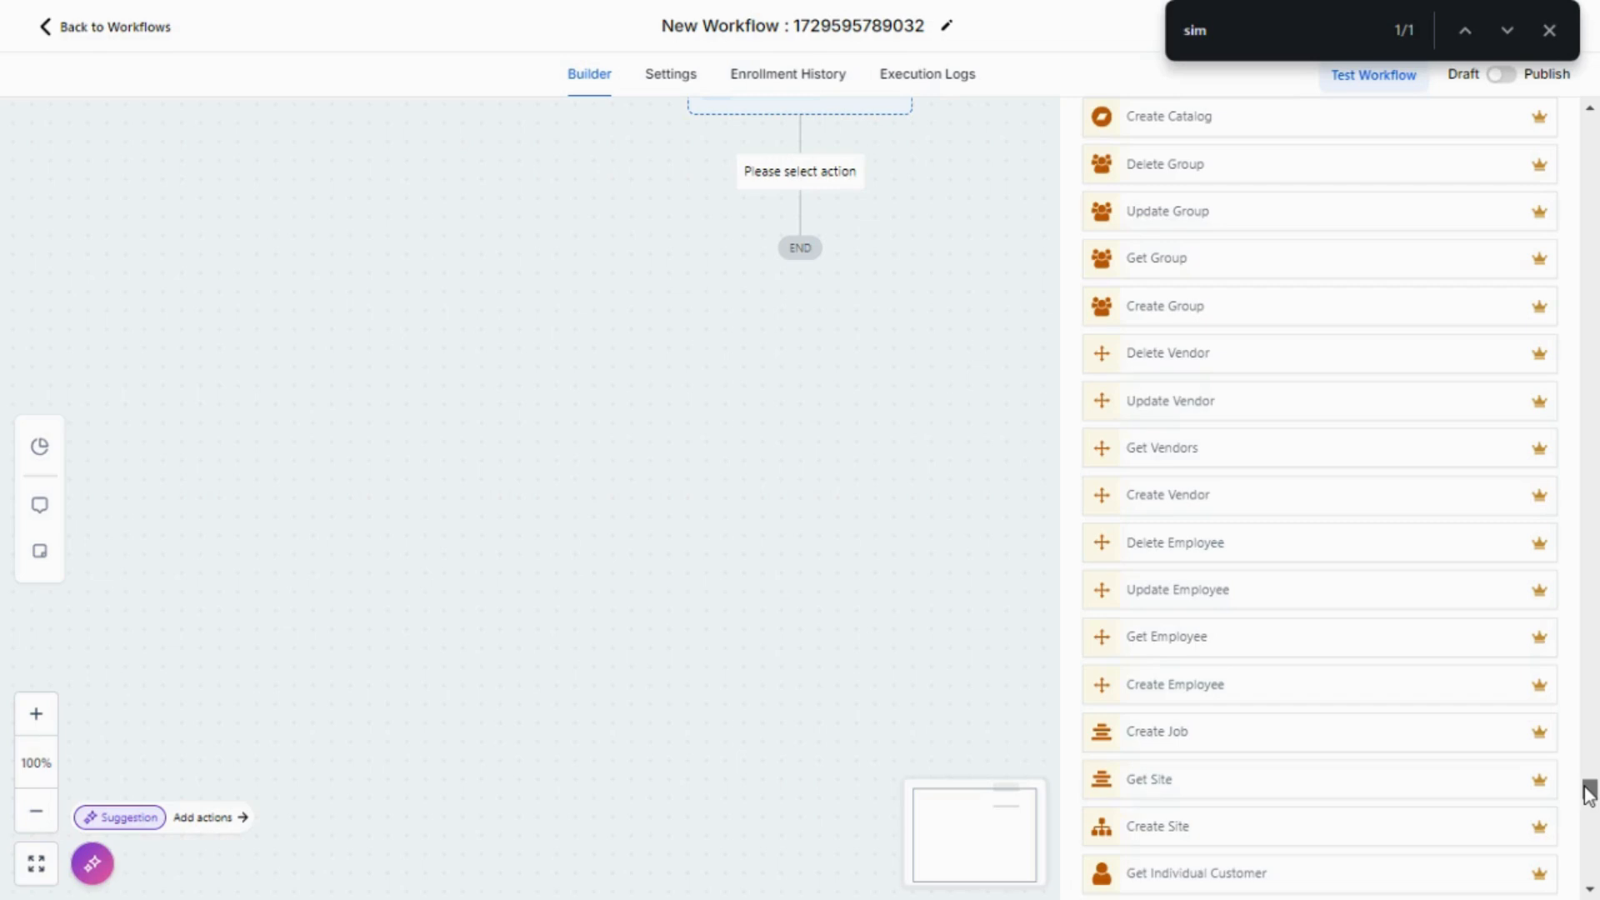
pyautogui.moveTo(1588, 794); pyautogui.dragTo(1570, 805)
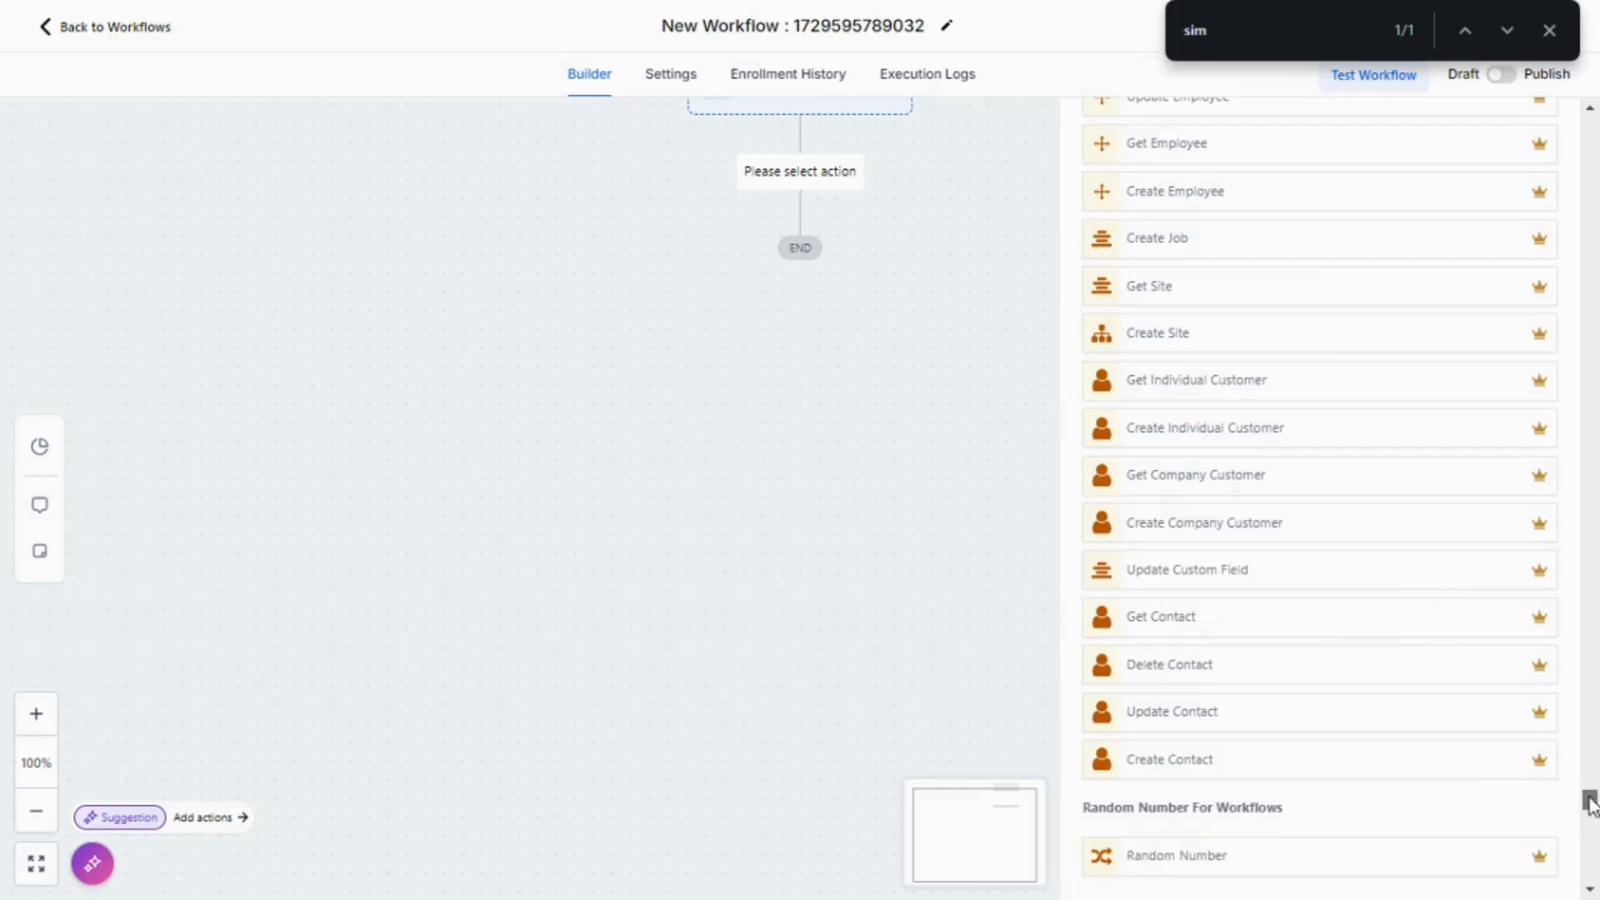
pyautogui.scroll(5, 1593, 792)
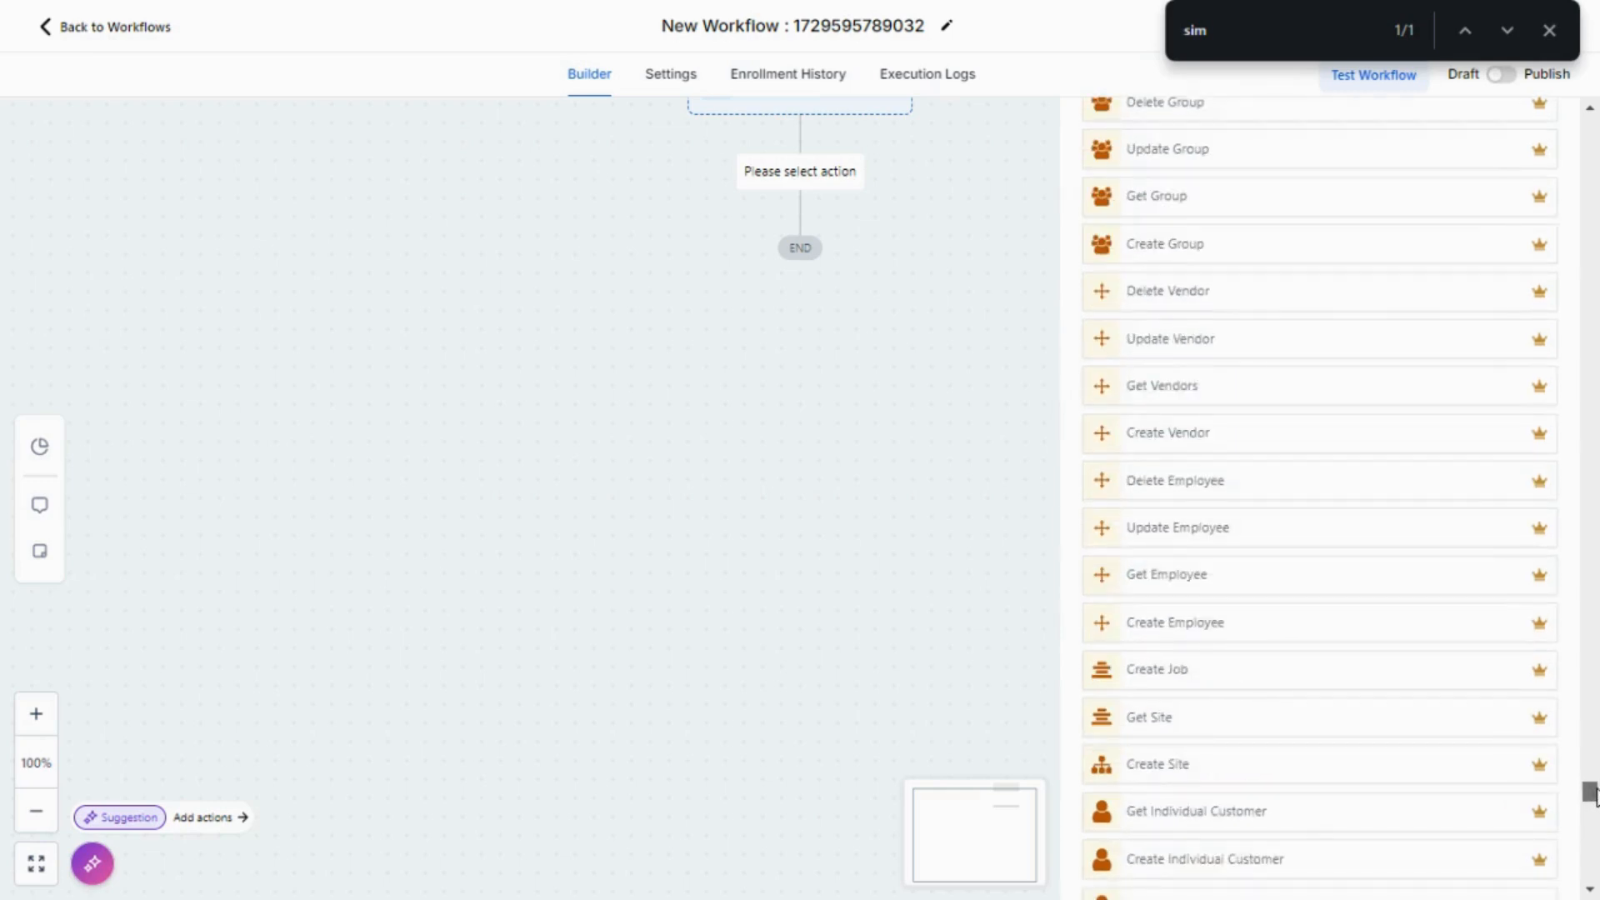
pyautogui.scroll(3, 1594, 790)
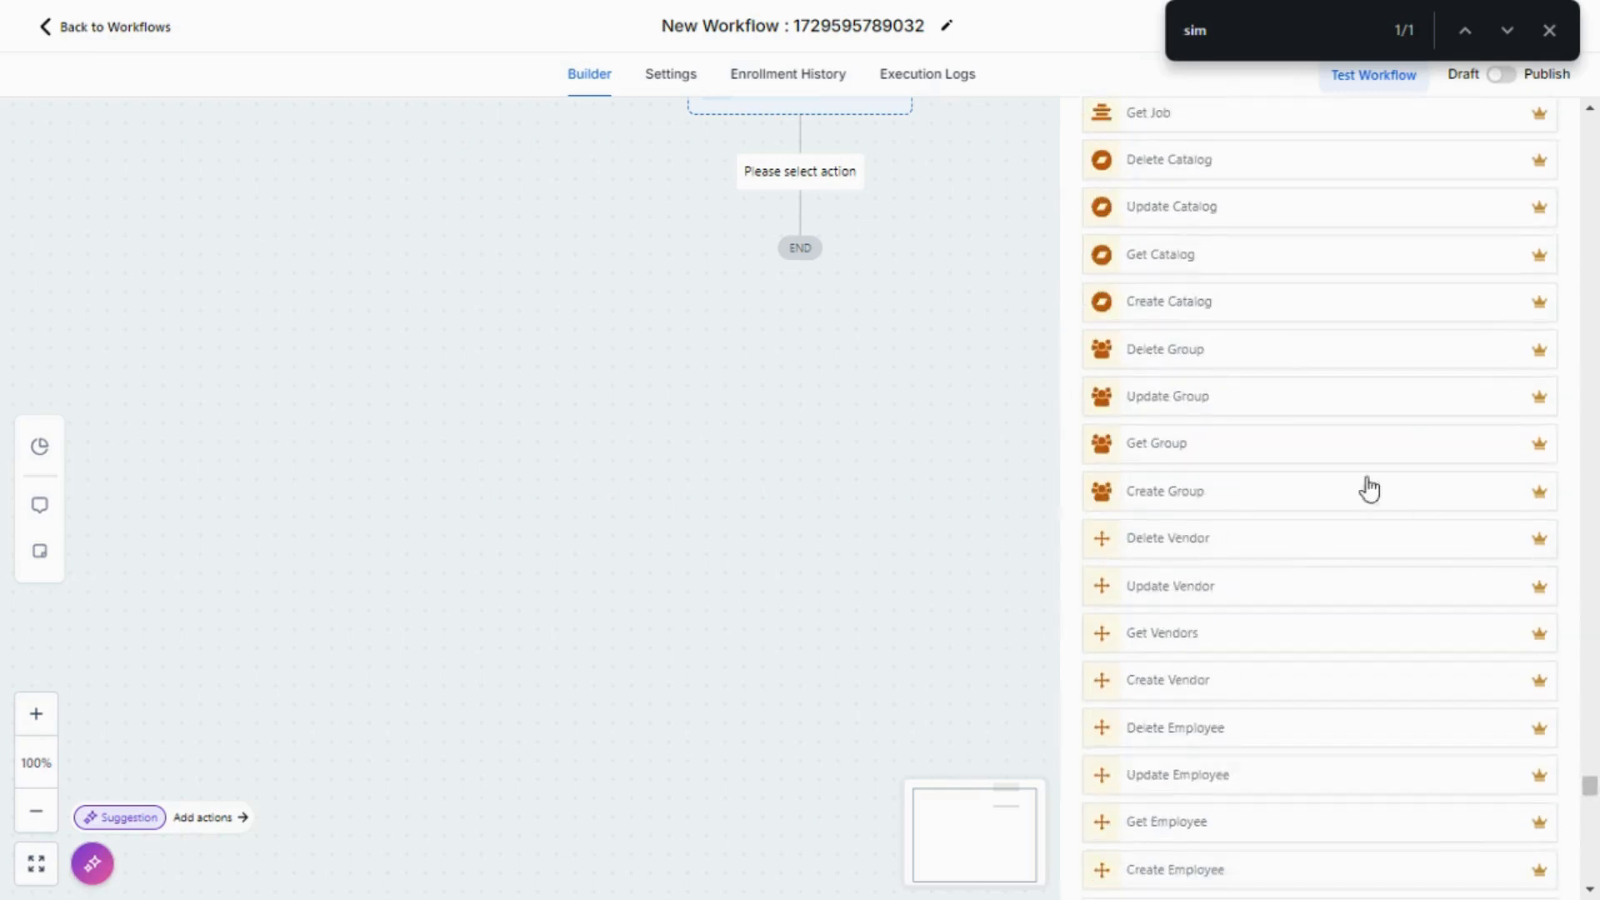
# Step: Add a Create Catalog action with name "new catalog", notes "sfgh" and description "sdfgh", and close the page search
pyautogui.click(1208, 313)
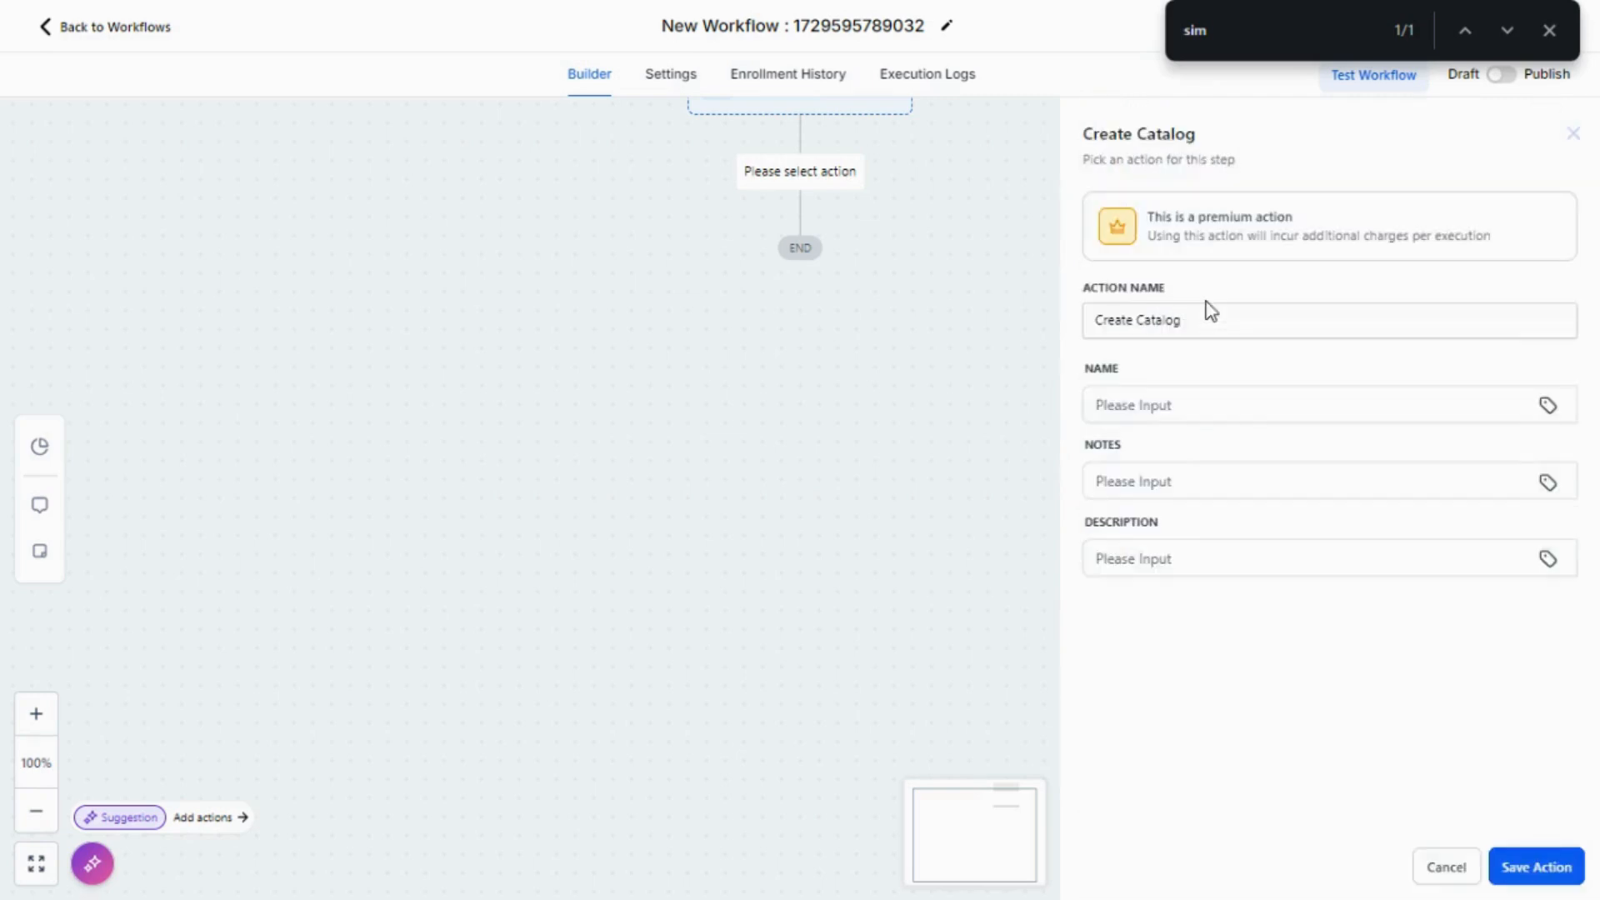
pyautogui.click(1215, 403)
pyautogui.write('new ')
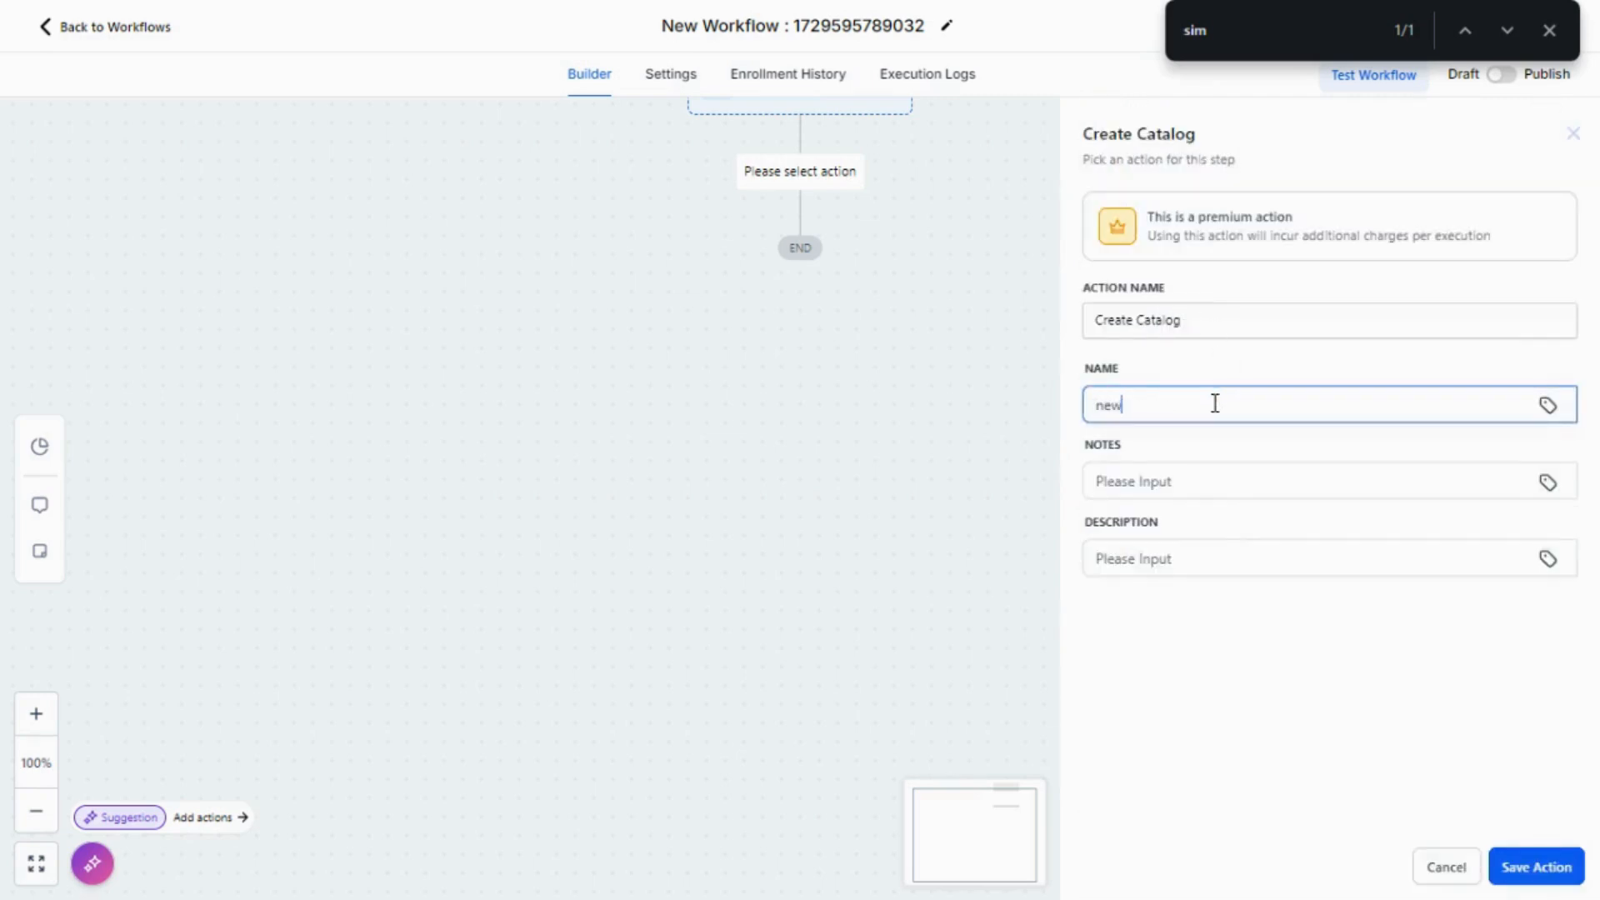
pyautogui.write('catalog')
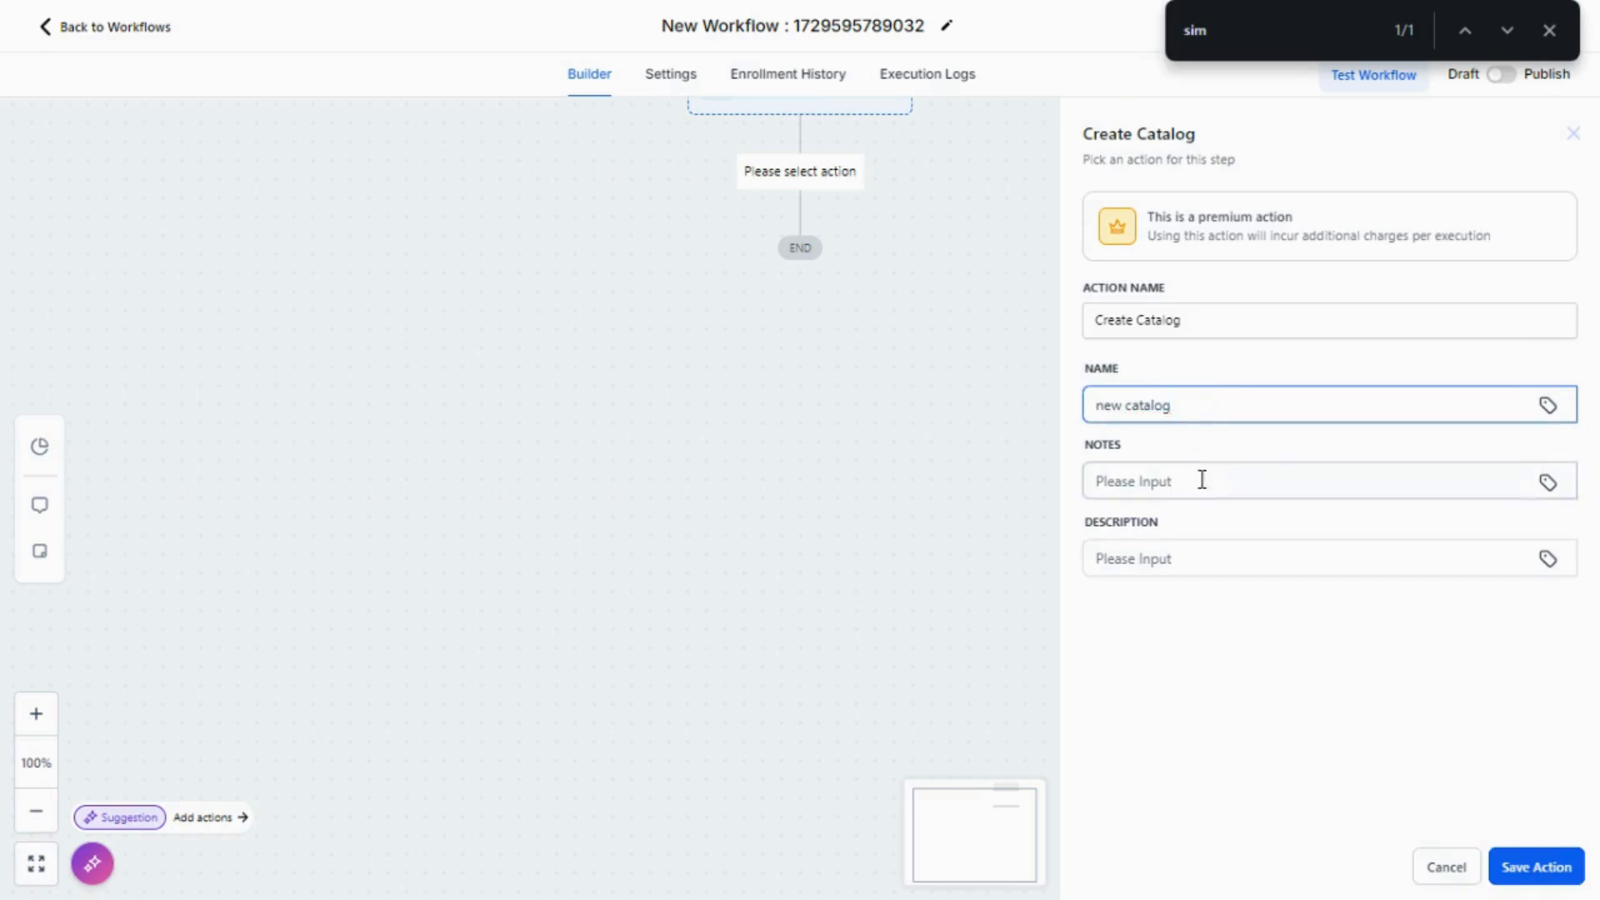
pyautogui.click(1202, 480)
pyautogui.write('sfgh')
pyautogui.click(1186, 563)
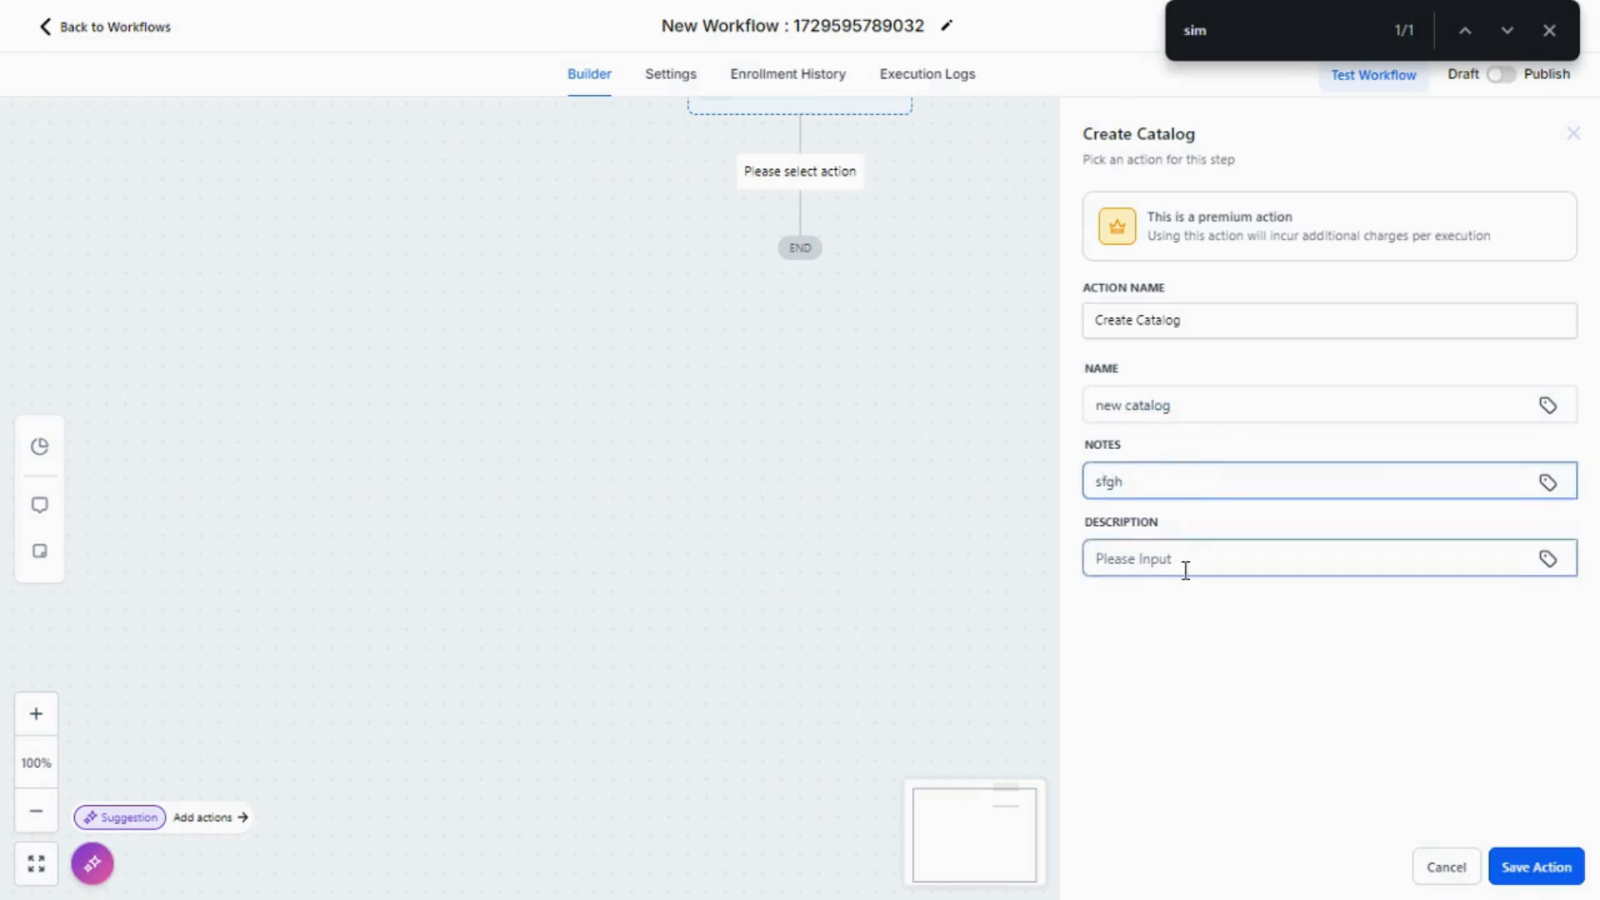
pyautogui.write('sdfgh')
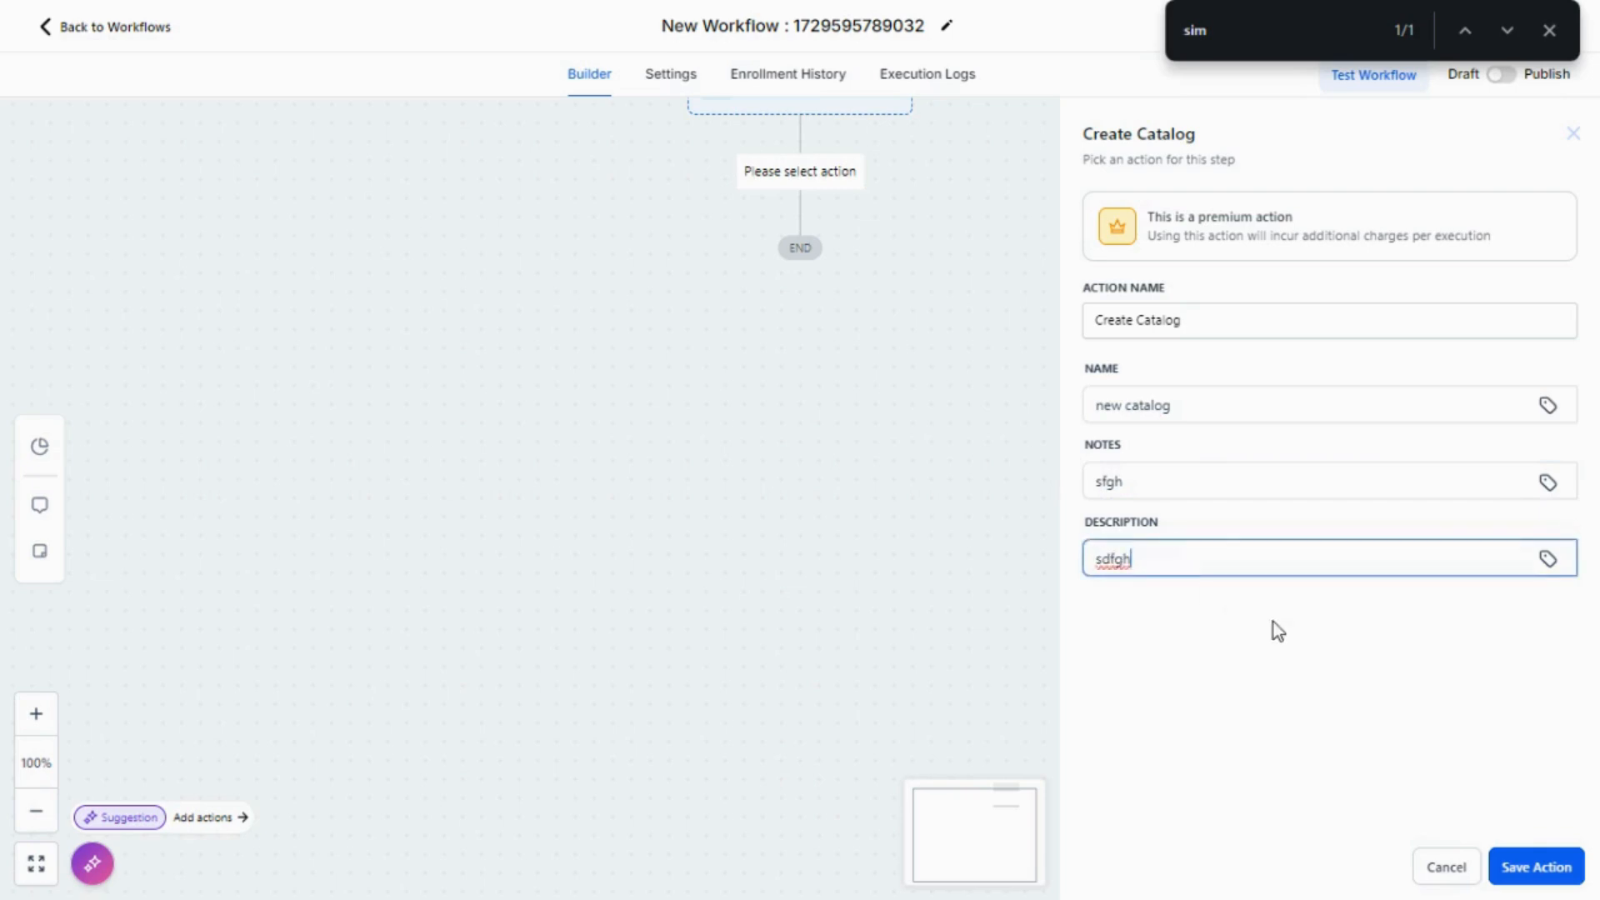
pyautogui.click(1533, 866)
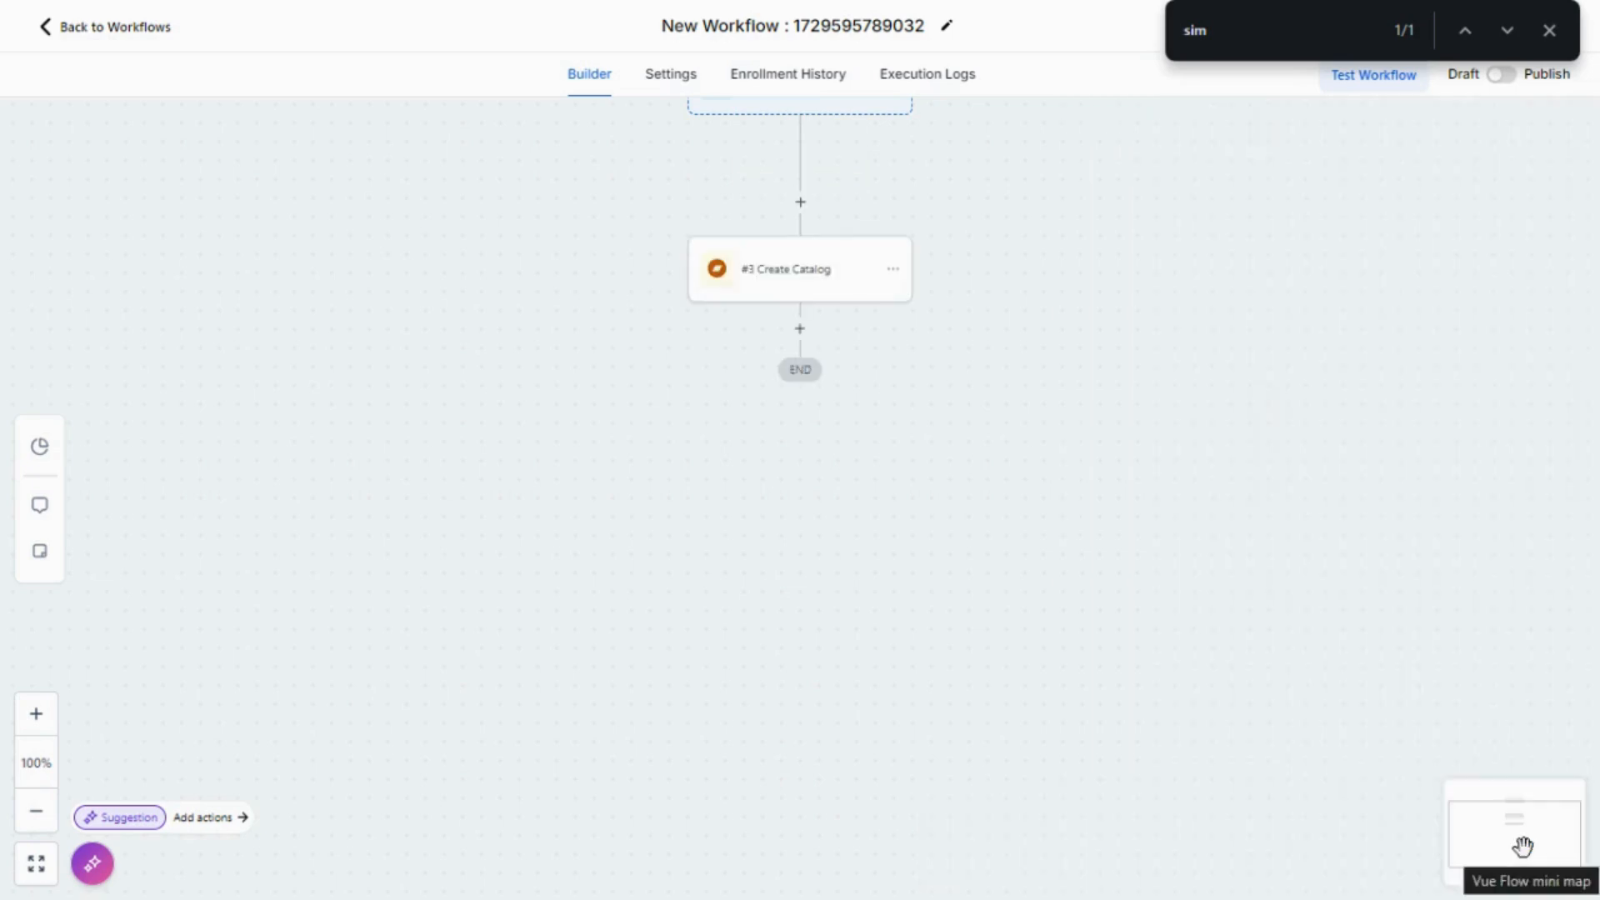
pyautogui.click(1547, 31)
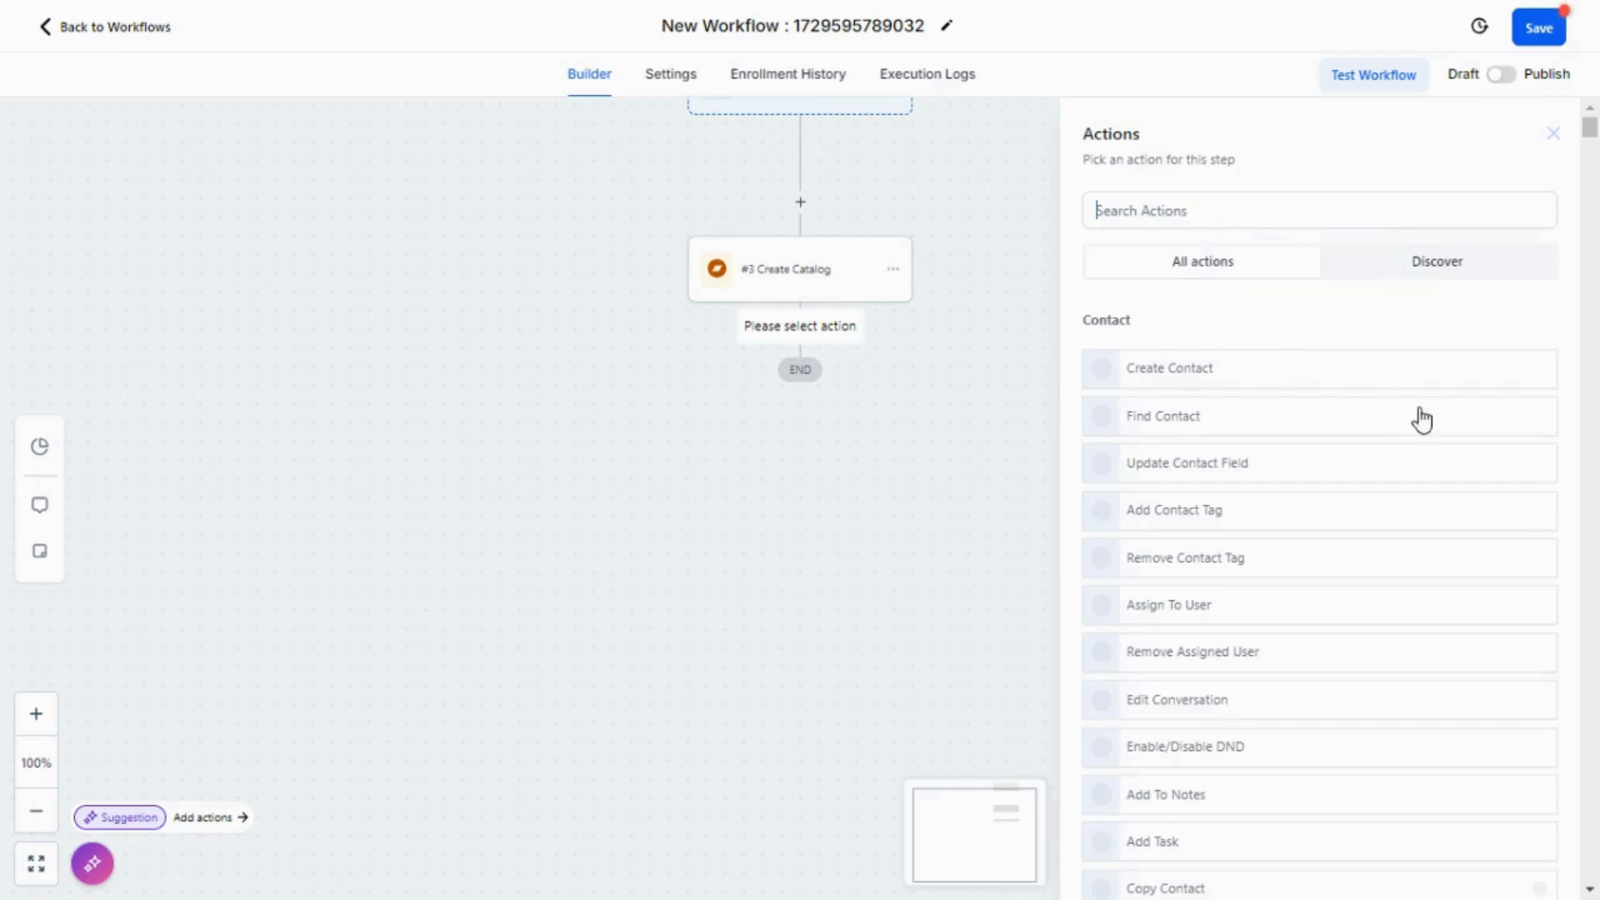
# Step: Add a note action after Create Catalog containing that action's Name value followed by "=== test", and save the workflow
pyautogui.write('notes')
pyautogui.click(1216, 351)
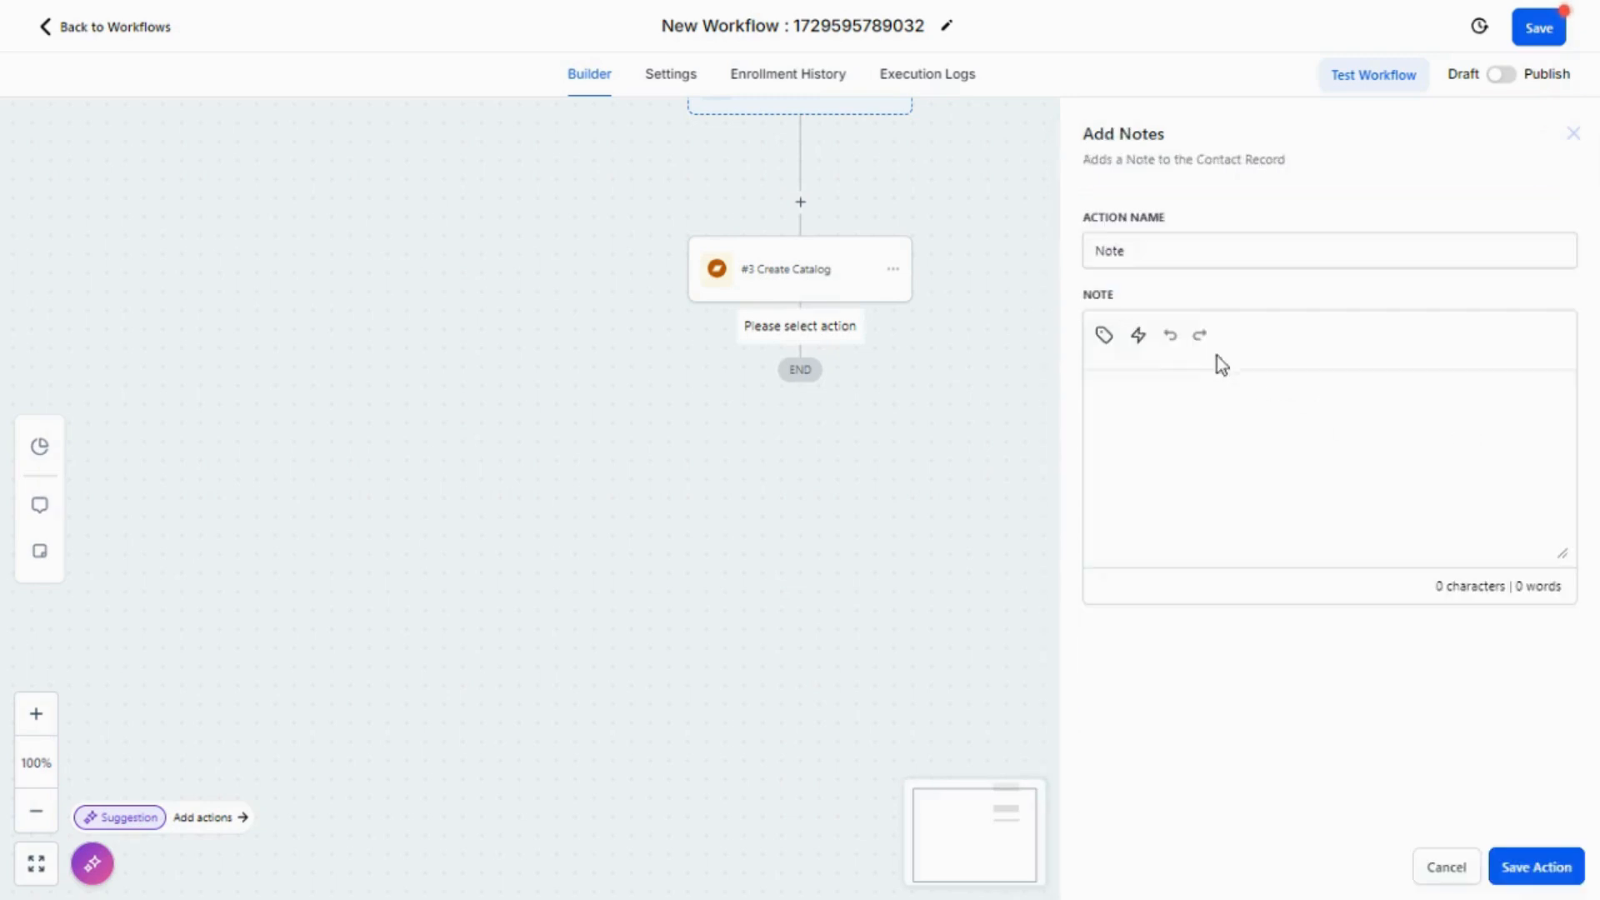
pyautogui.click(1104, 335)
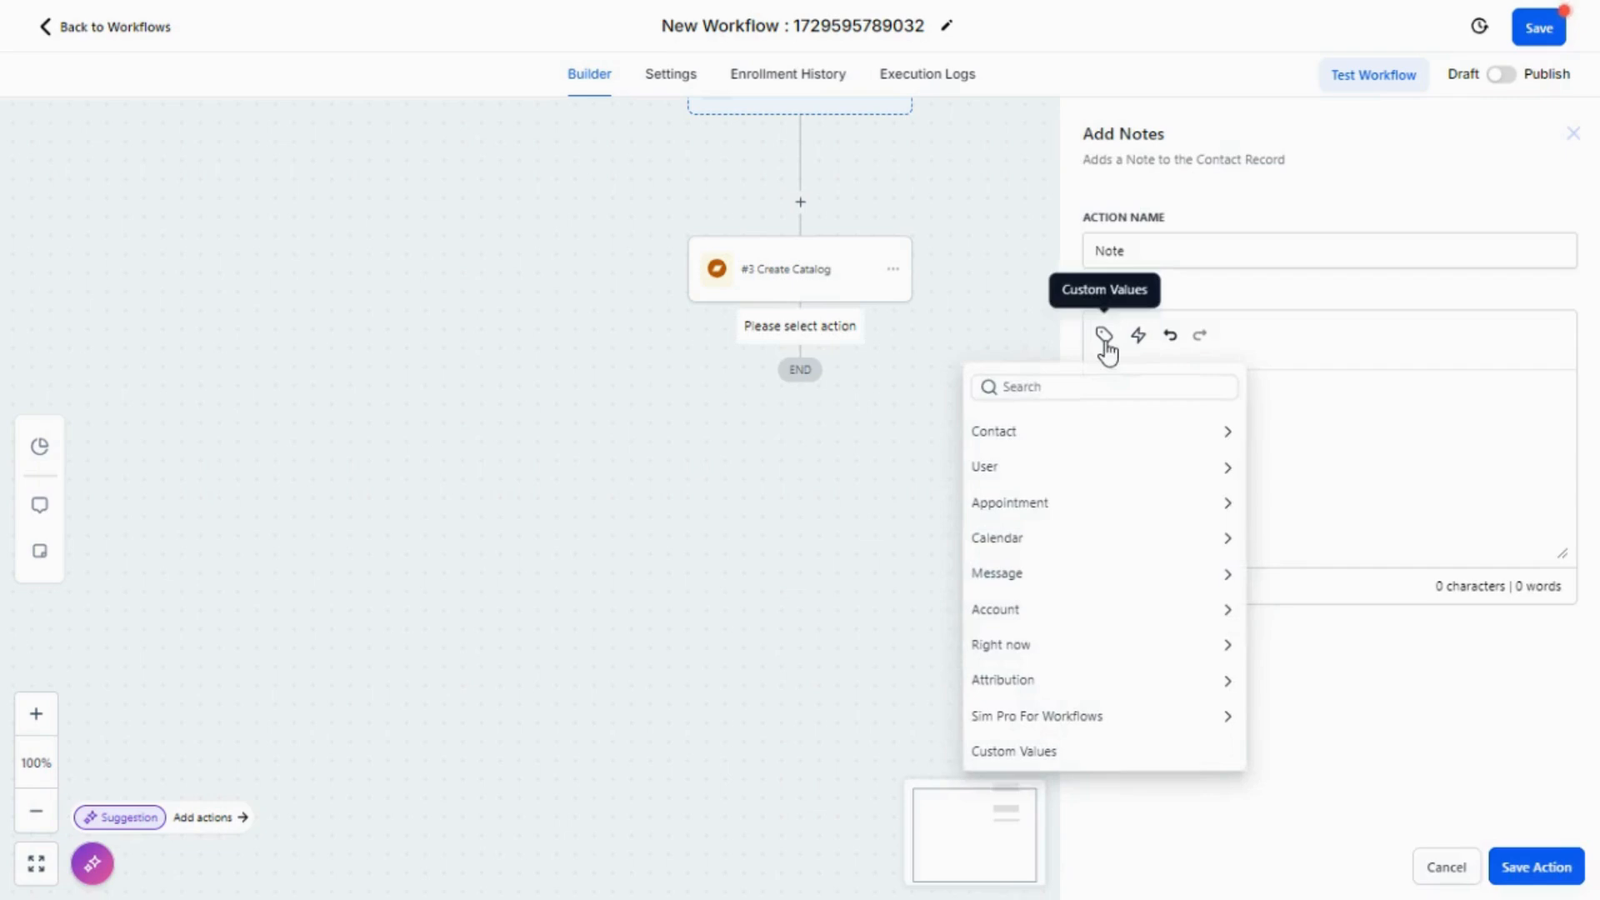
pyautogui.click(1082, 722)
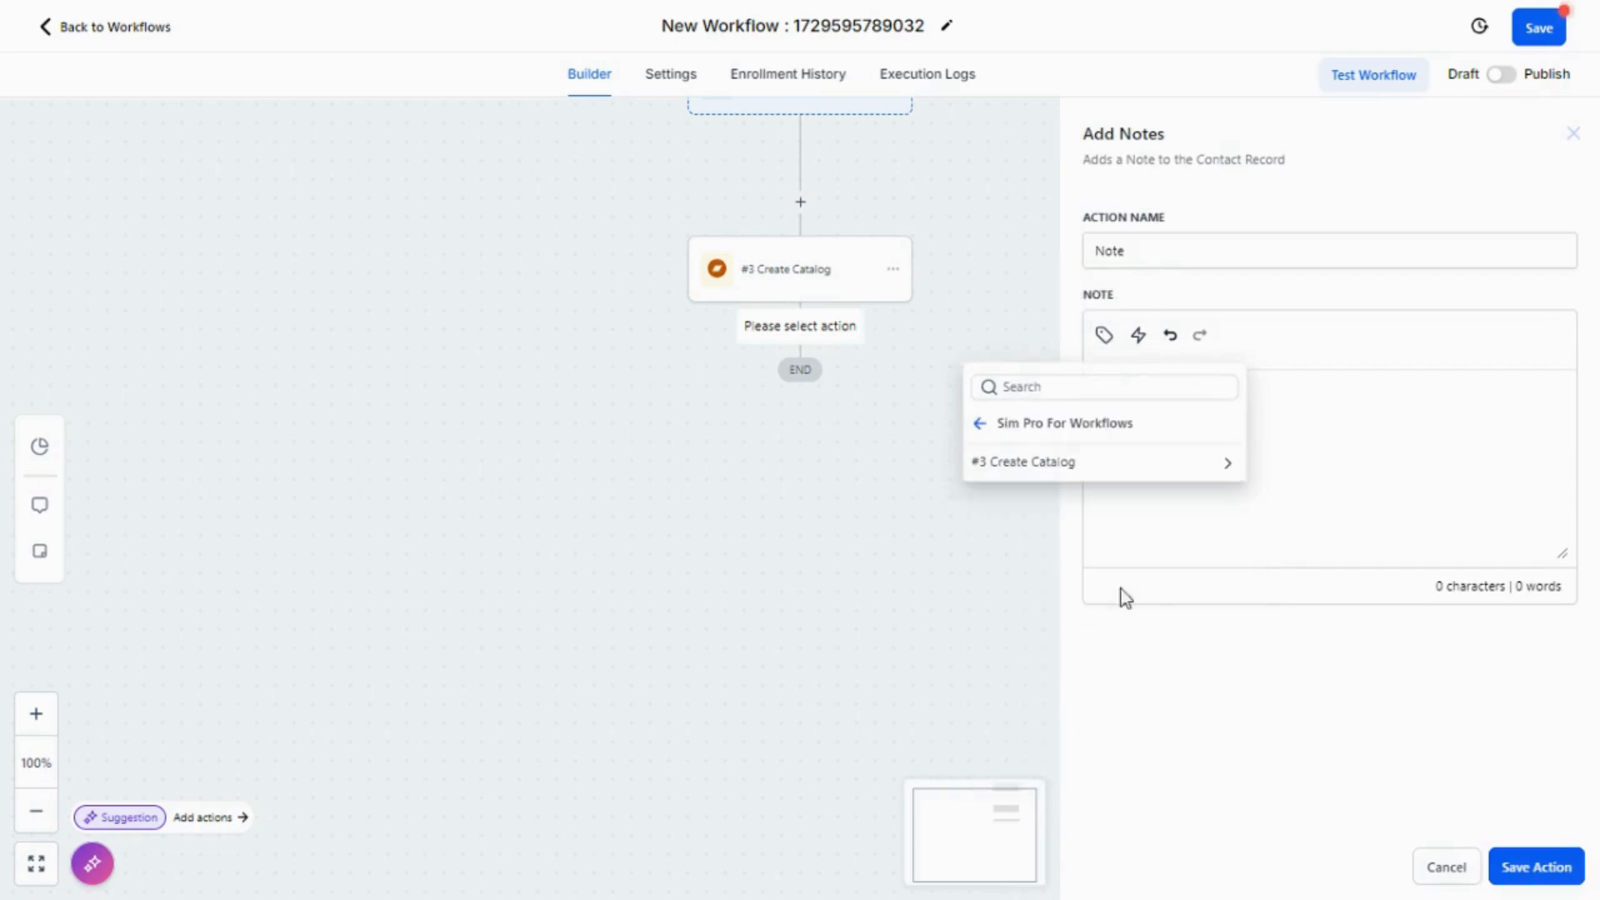
pyautogui.click(1098, 462)
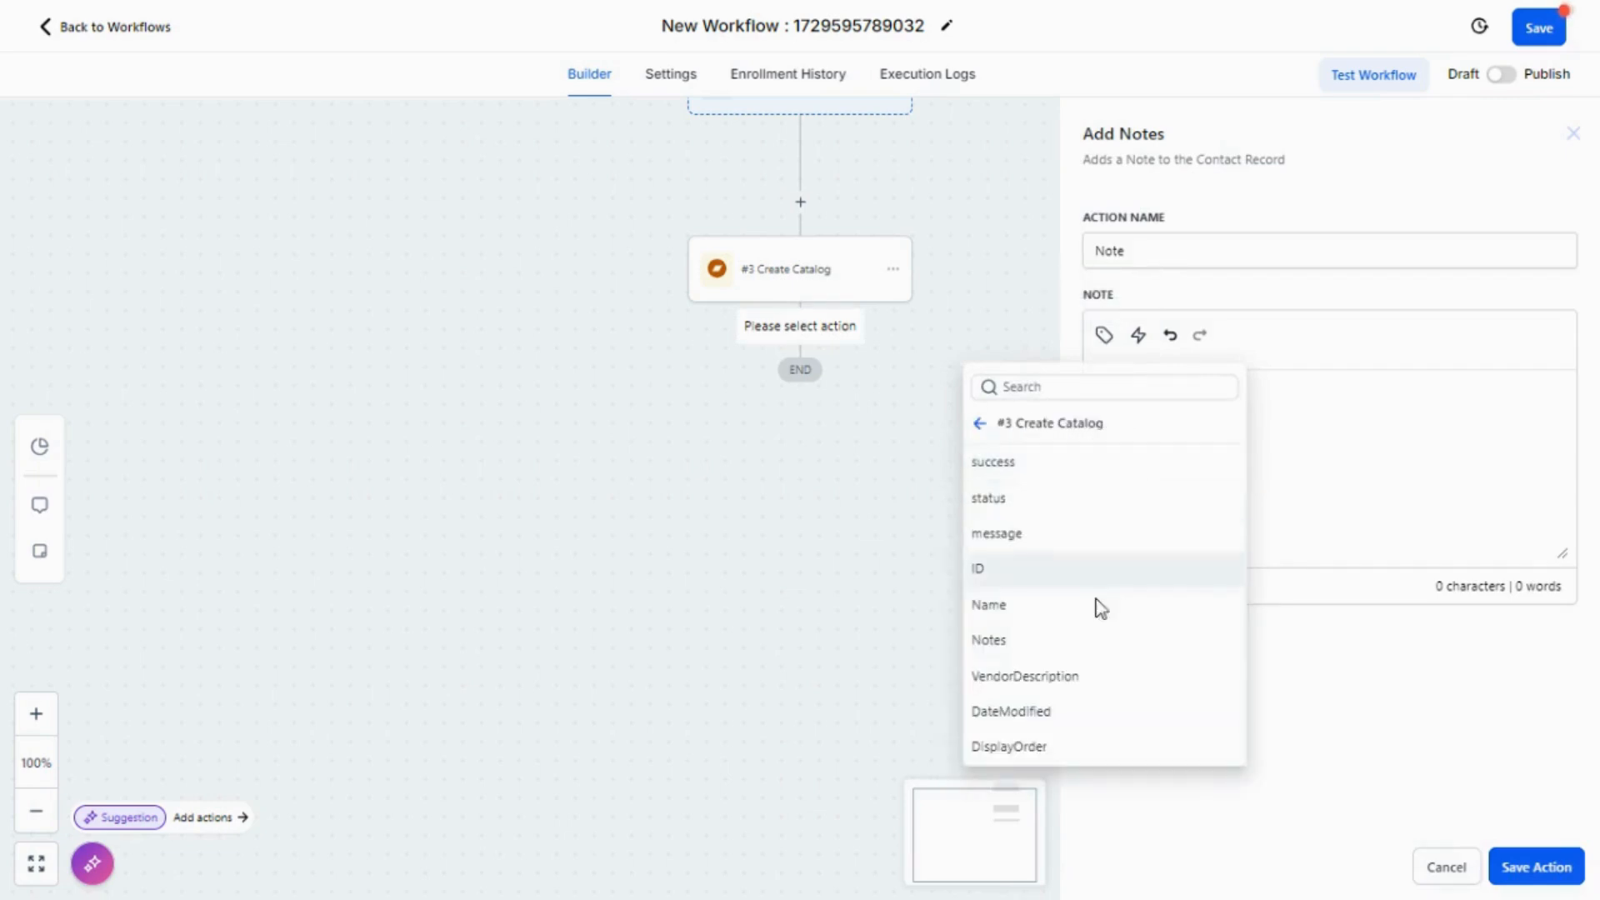
pyautogui.click(1037, 606)
pyautogui.write('===')
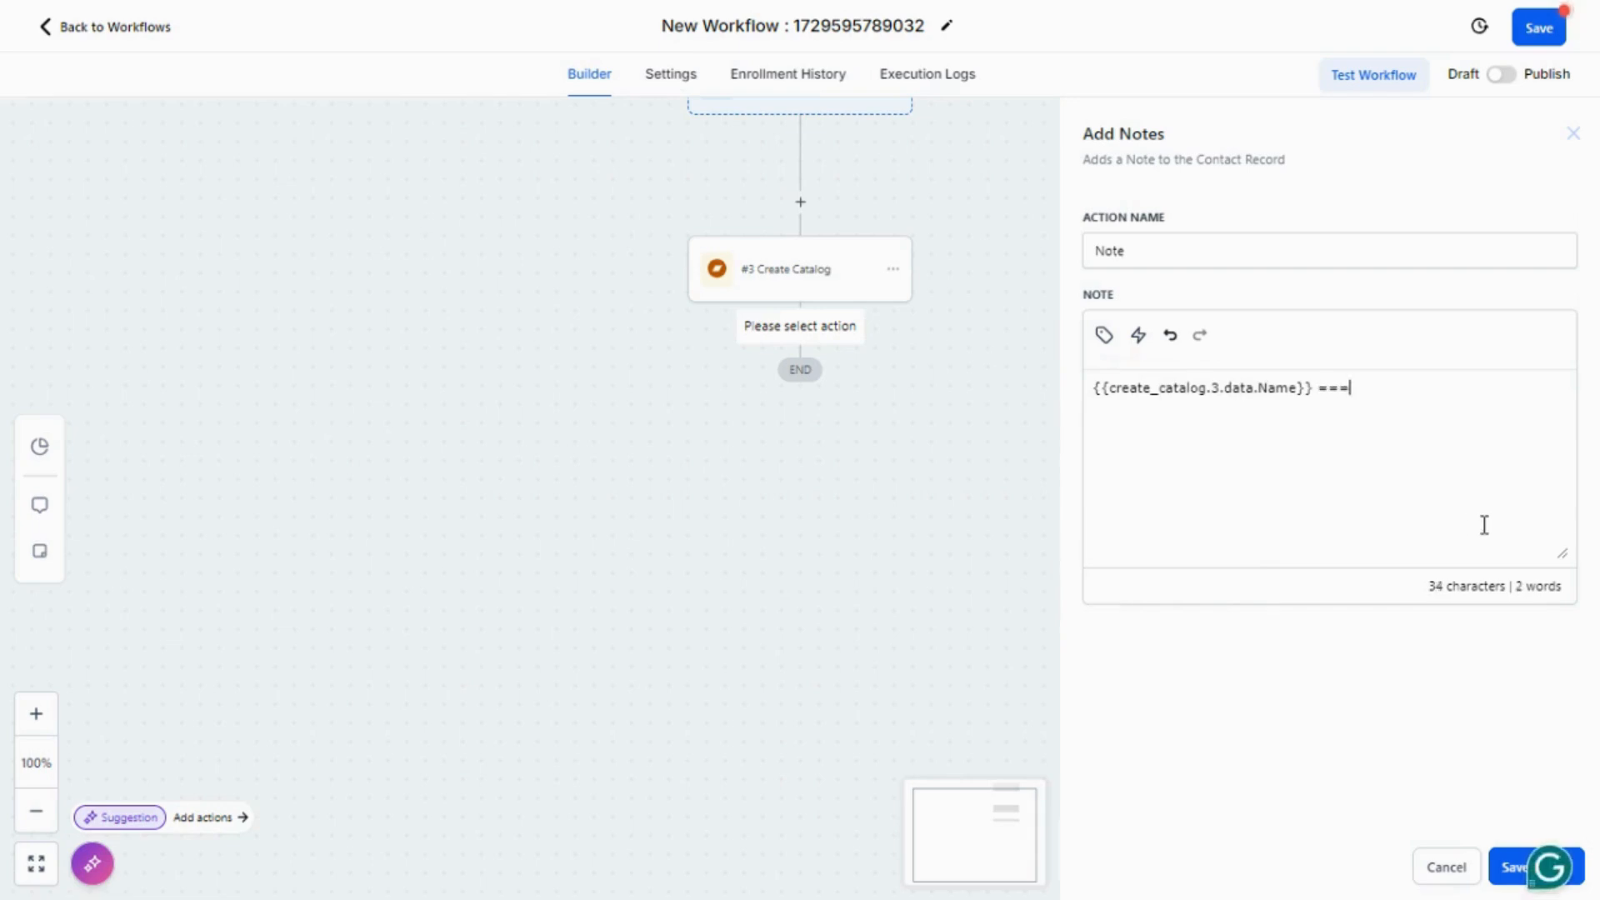
pyautogui.write(' test')
pyautogui.click(1518, 871)
pyautogui.click(1537, 27)
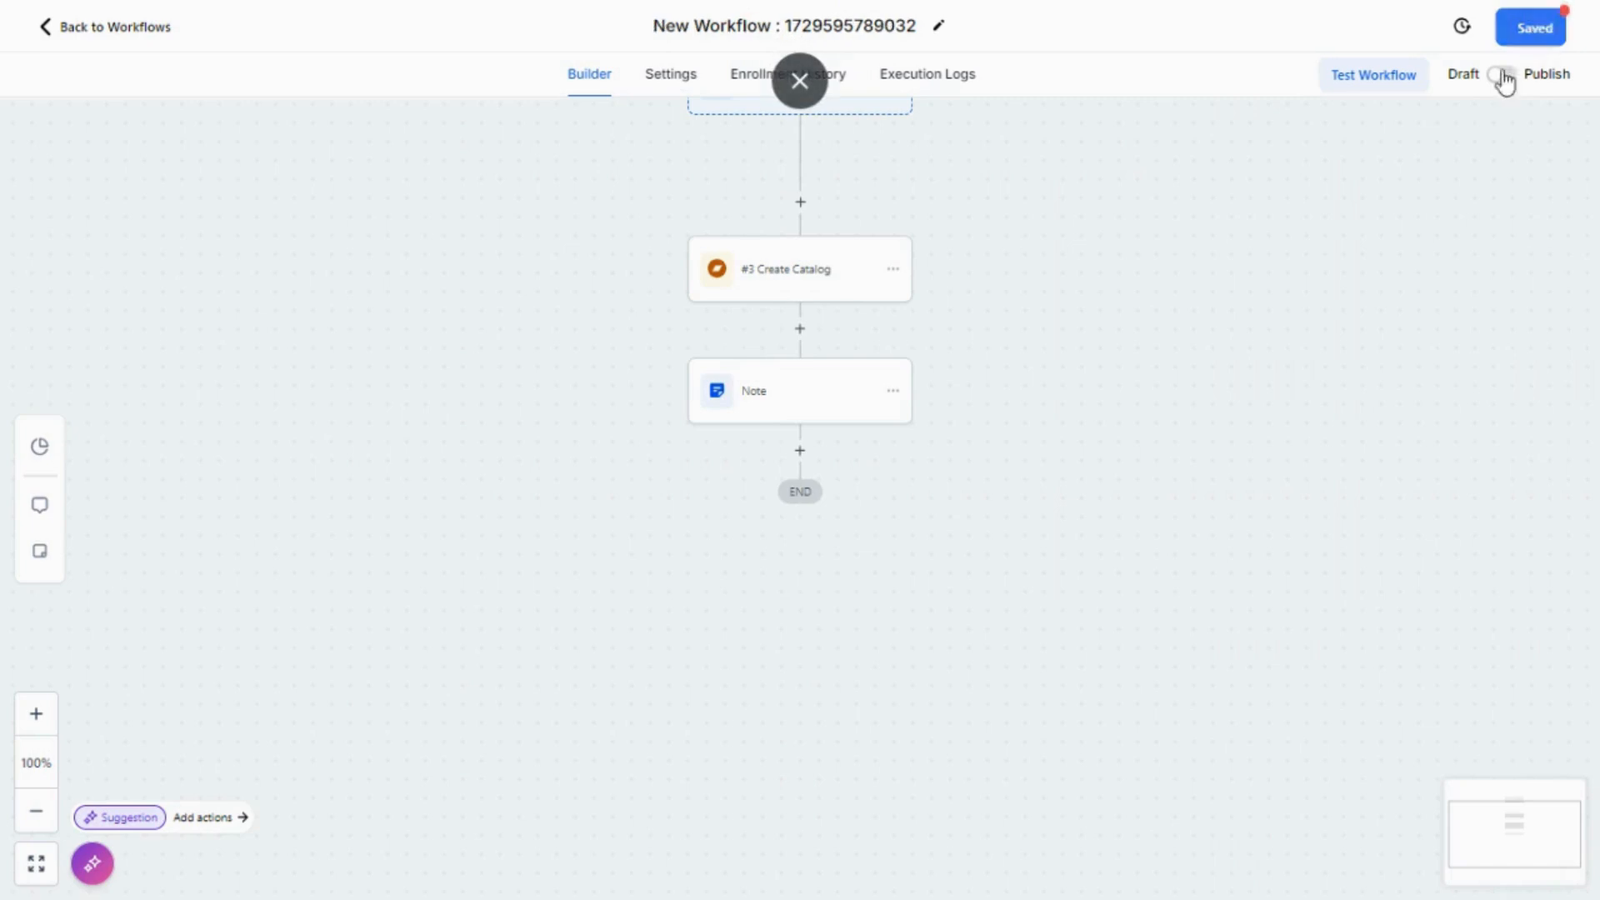
# Step: Run a test of the workflow with the third contact in the contact list
pyautogui.click(1337, 87)
pyautogui.click(1177, 252)
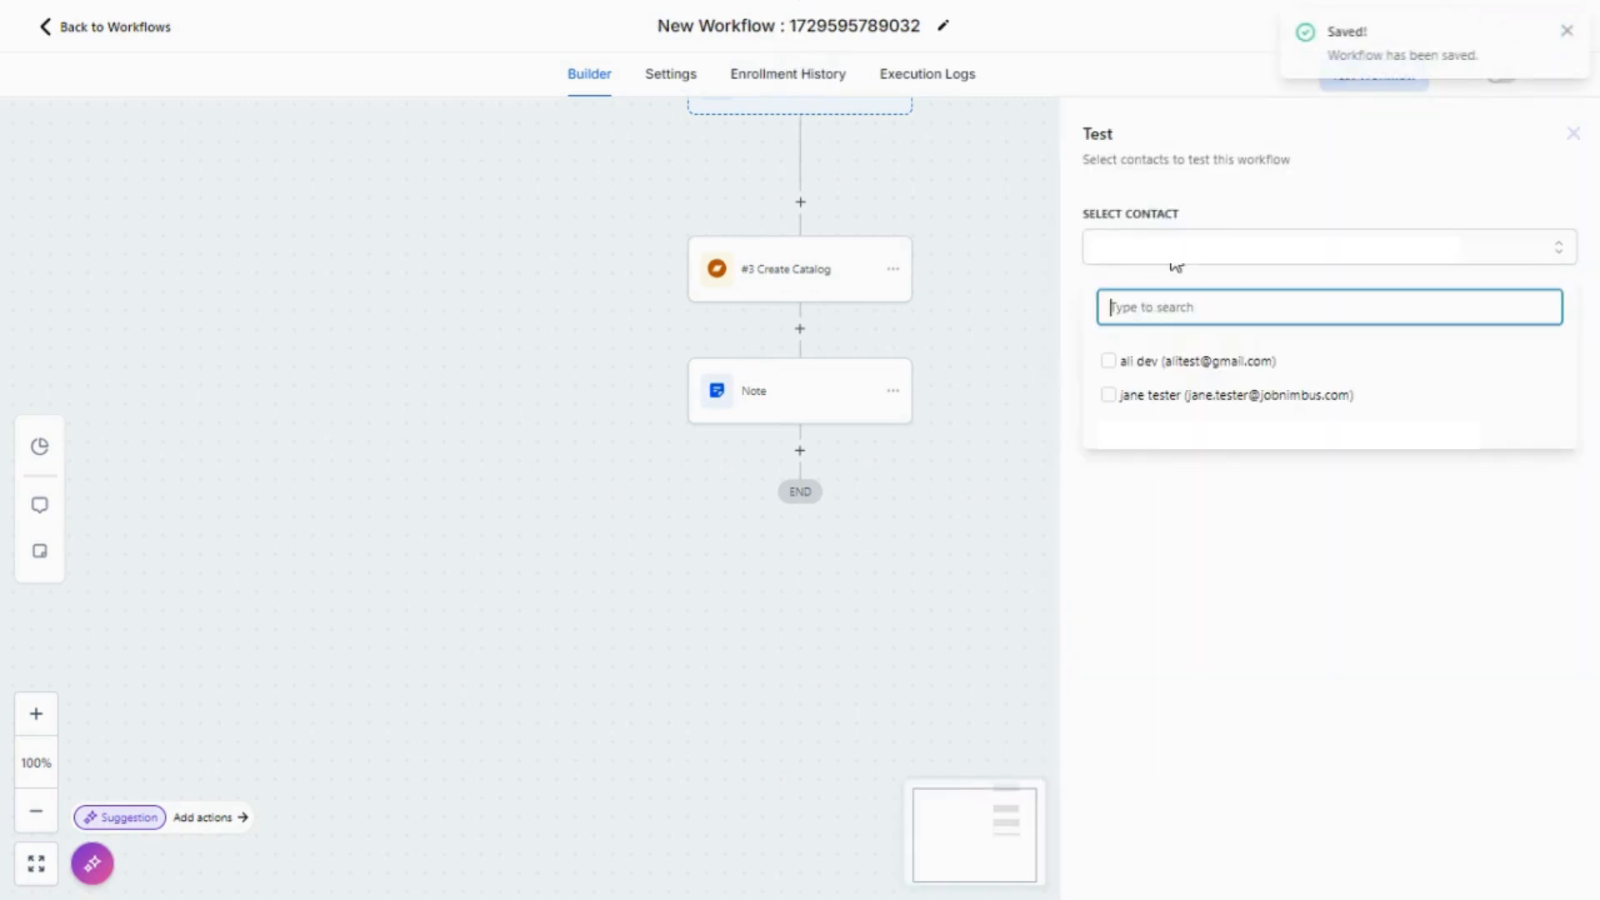
pyautogui.click(1172, 437)
pyautogui.click(1197, 497)
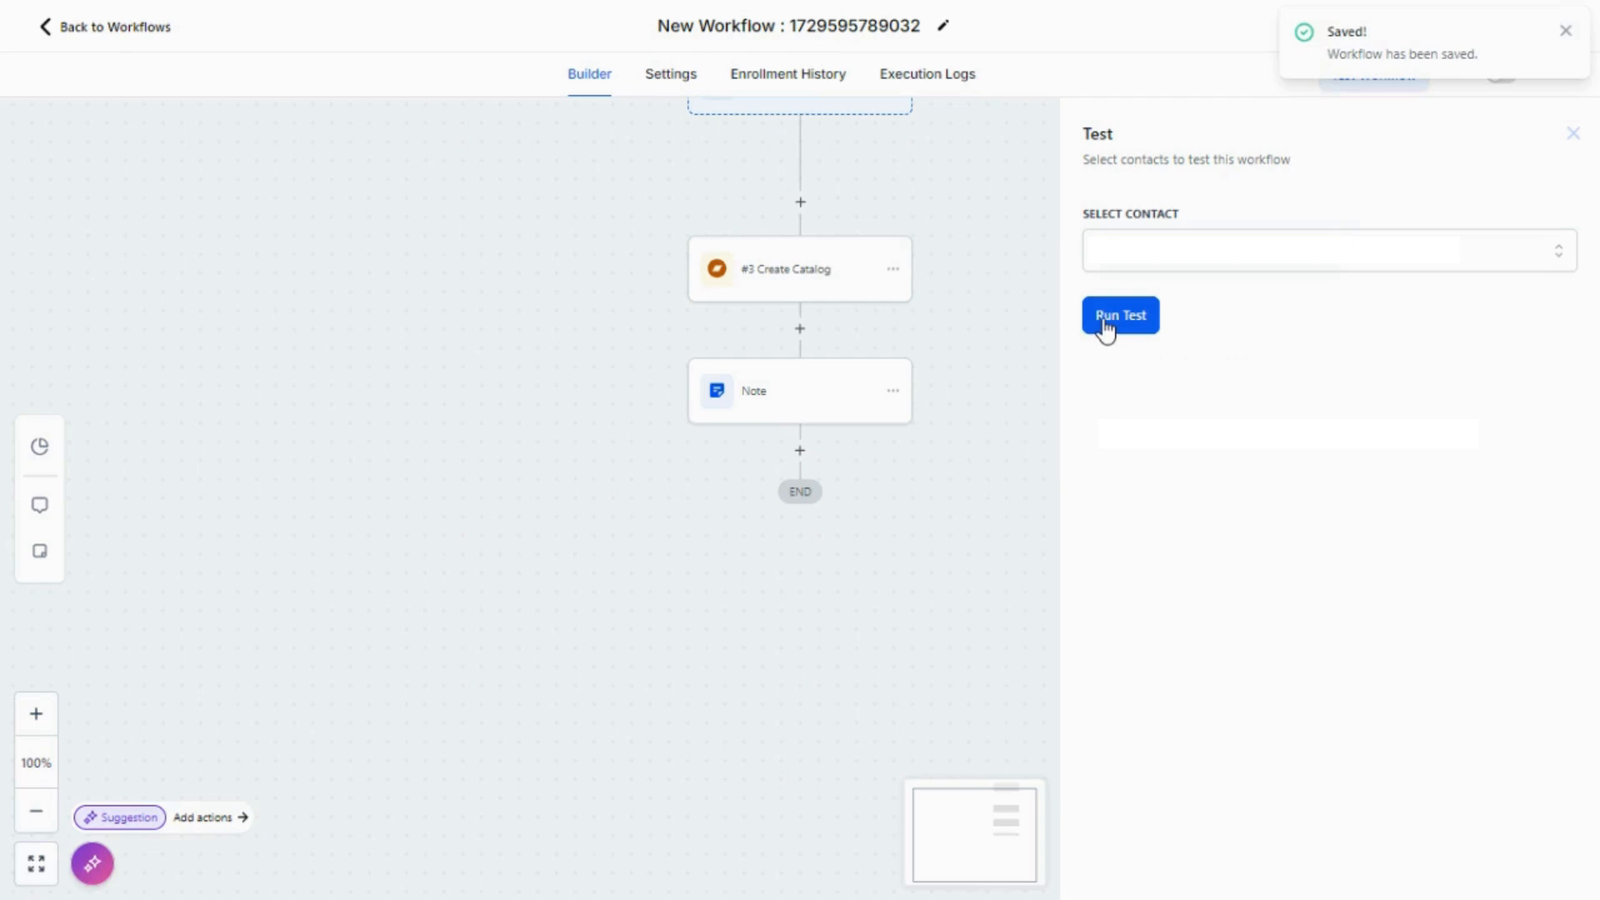
pyautogui.click(1103, 323)
# Step: Refresh the workflow's execution logs and view the event details of the newest executed #3 Create Catalog entry
pyautogui.click(922, 79)
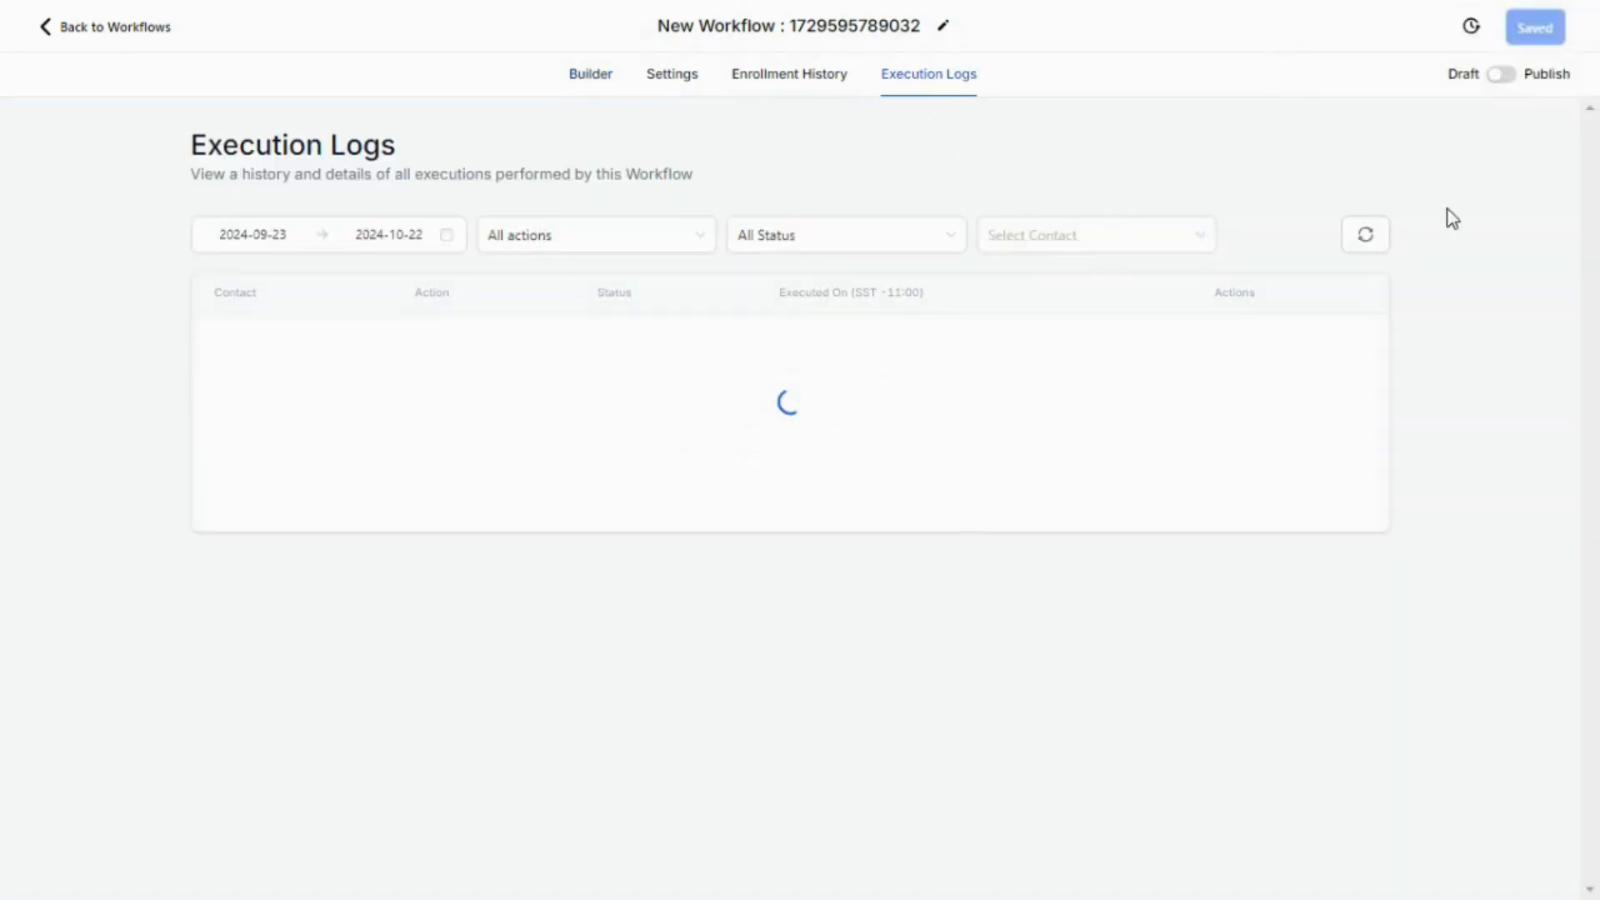
pyautogui.click(1361, 237)
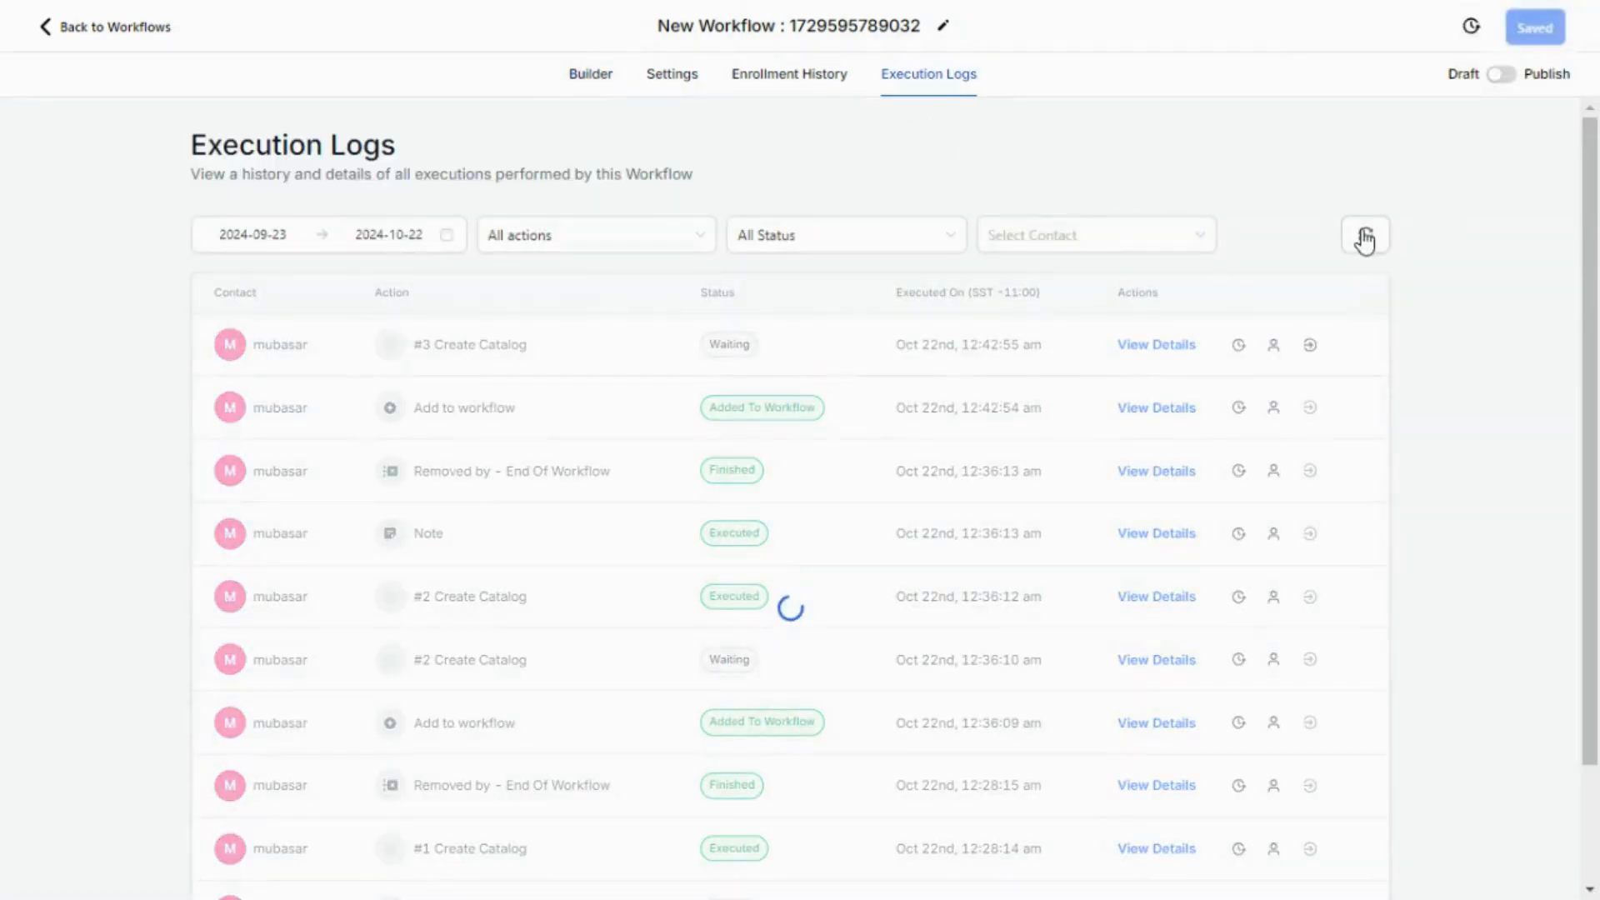
pyautogui.click(1251, 281)
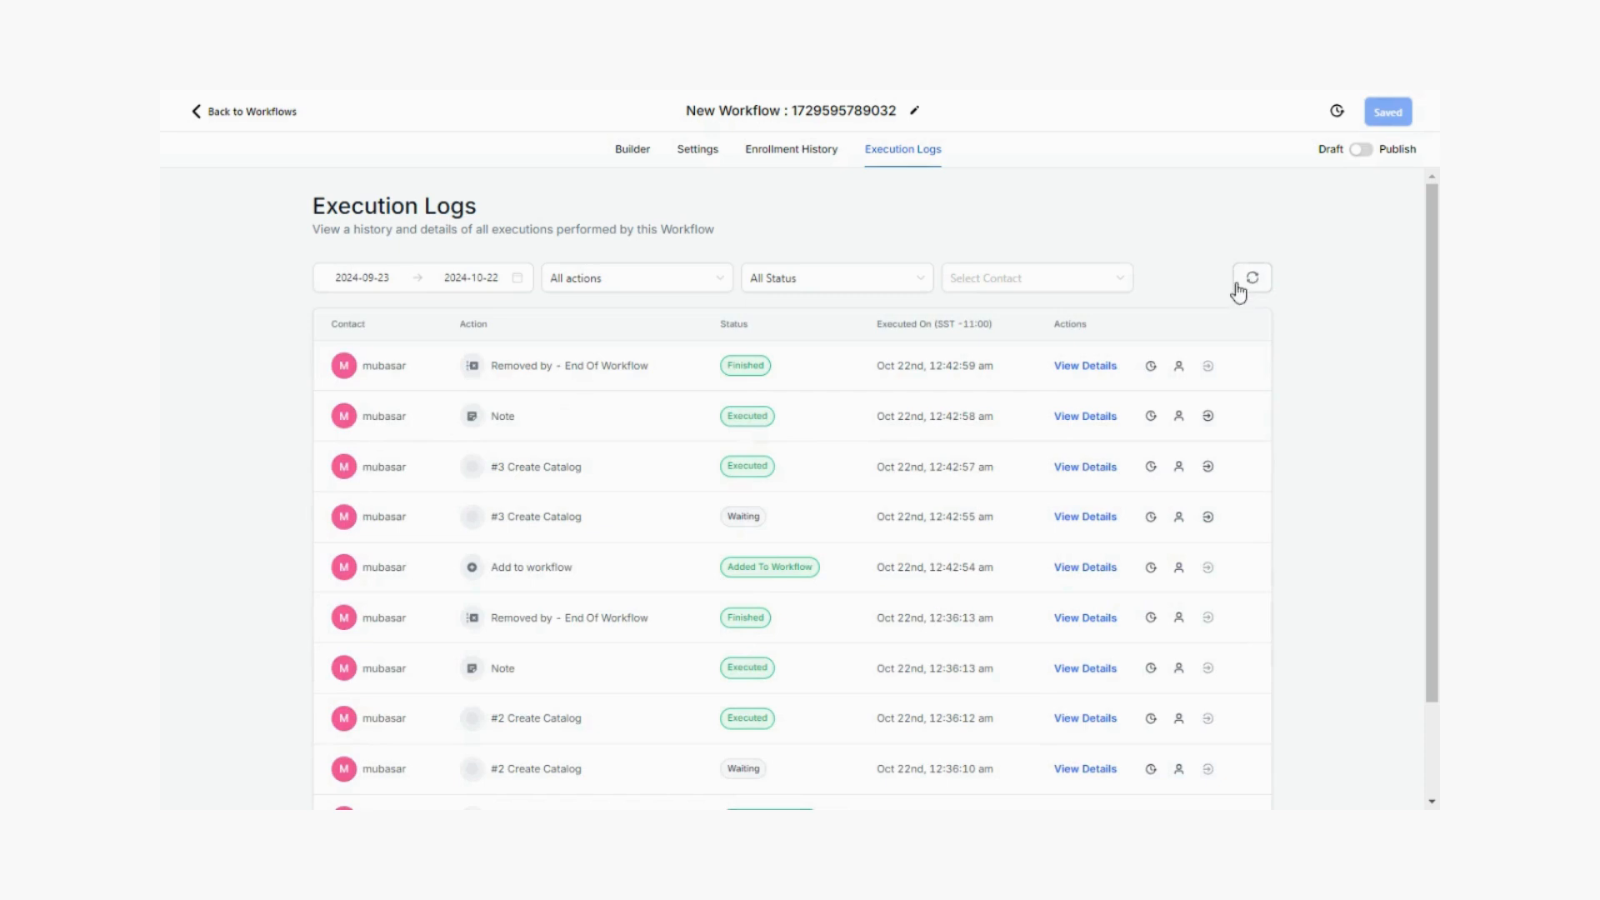
pyautogui.click(741, 472)
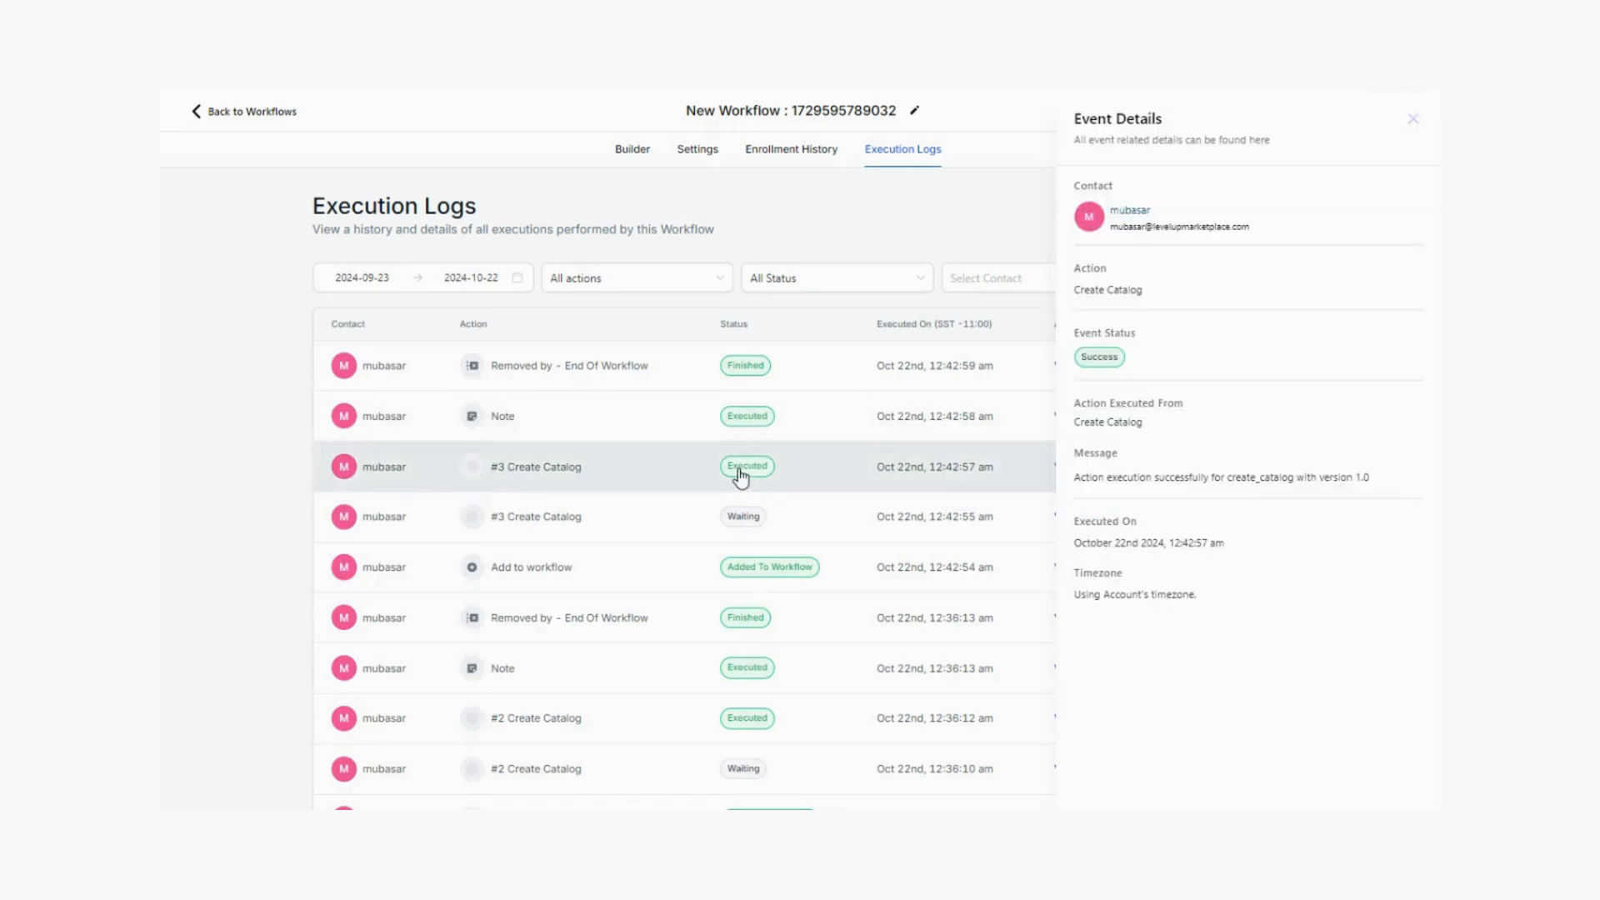